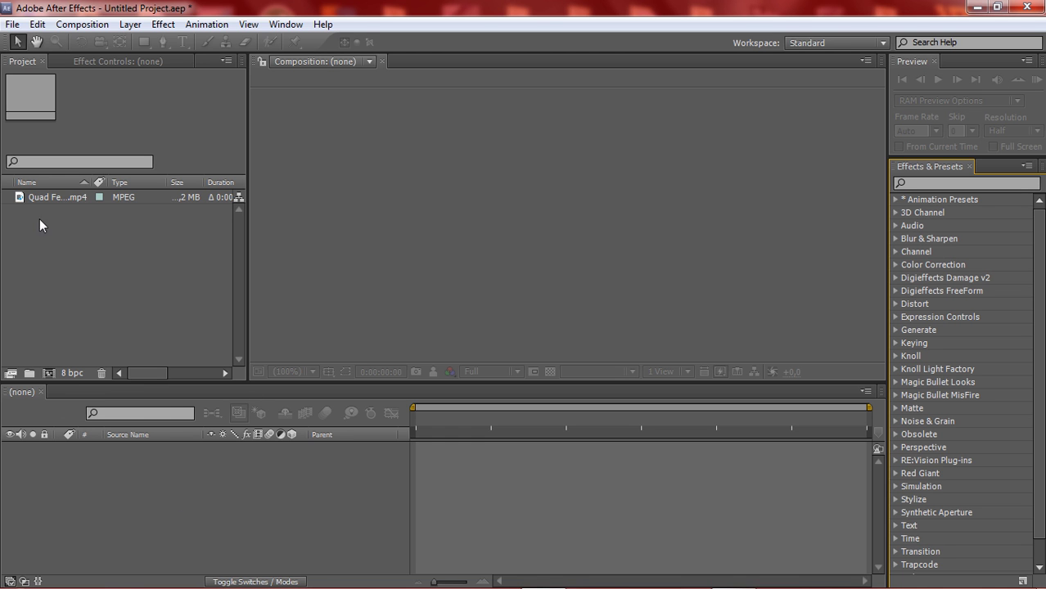
# Create a composition from the gameplay MP4 and scrub to about 0:00:08:22
pyautogui.moveTo(55, 197); pyautogui.dragTo(169, 524)
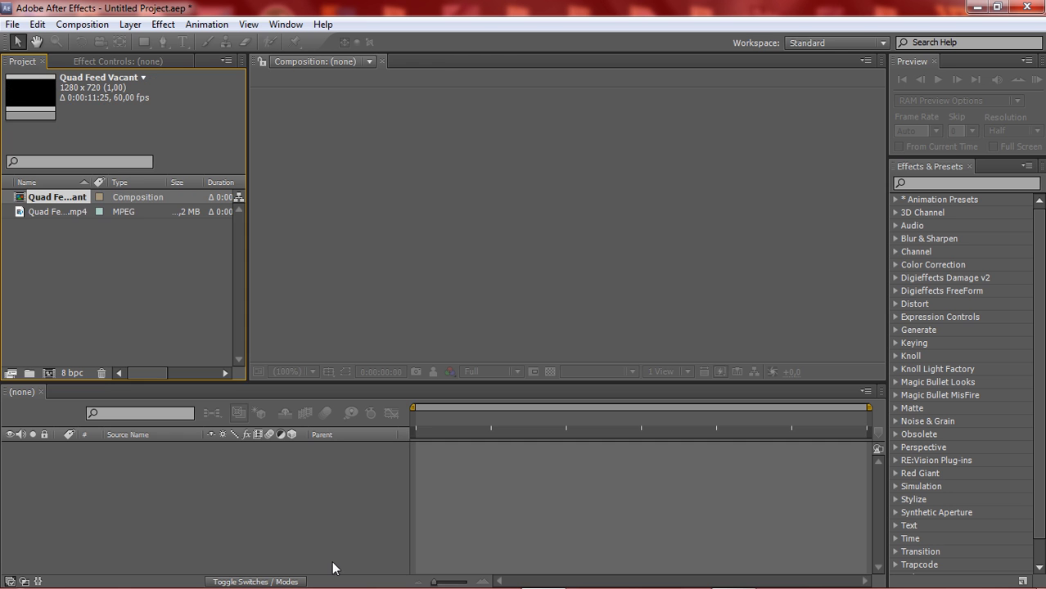
pyautogui.click(780, 418)
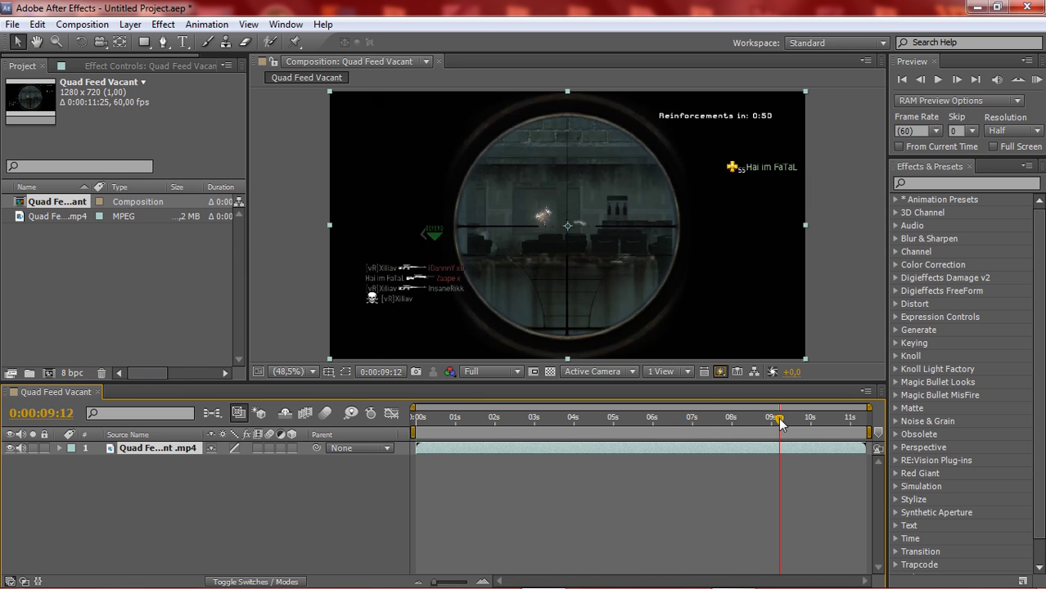
pyautogui.click(771, 420)
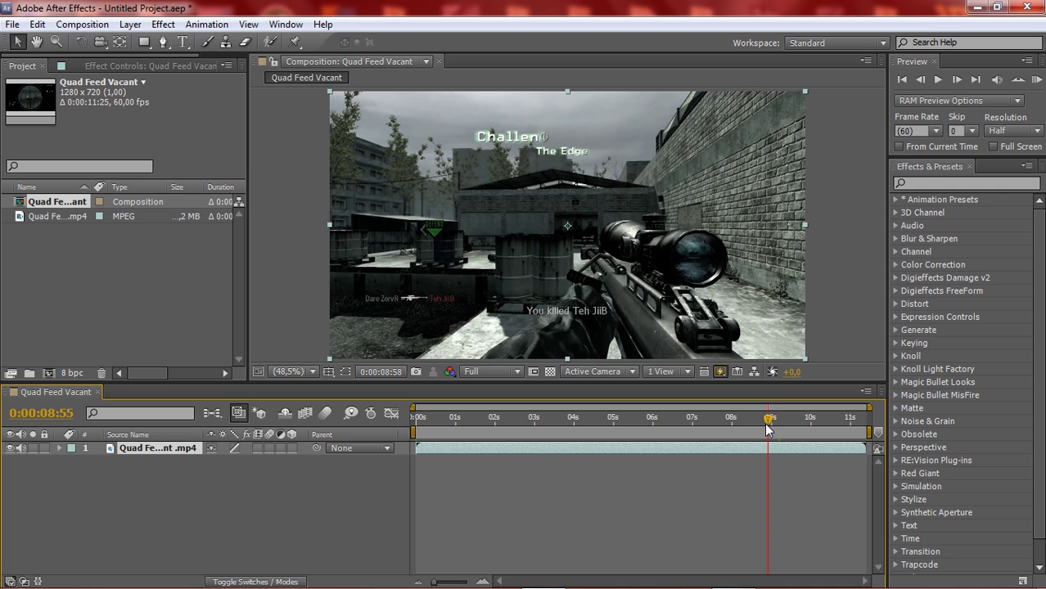
pyautogui.moveTo(771, 423); pyautogui.dragTo(744, 453)
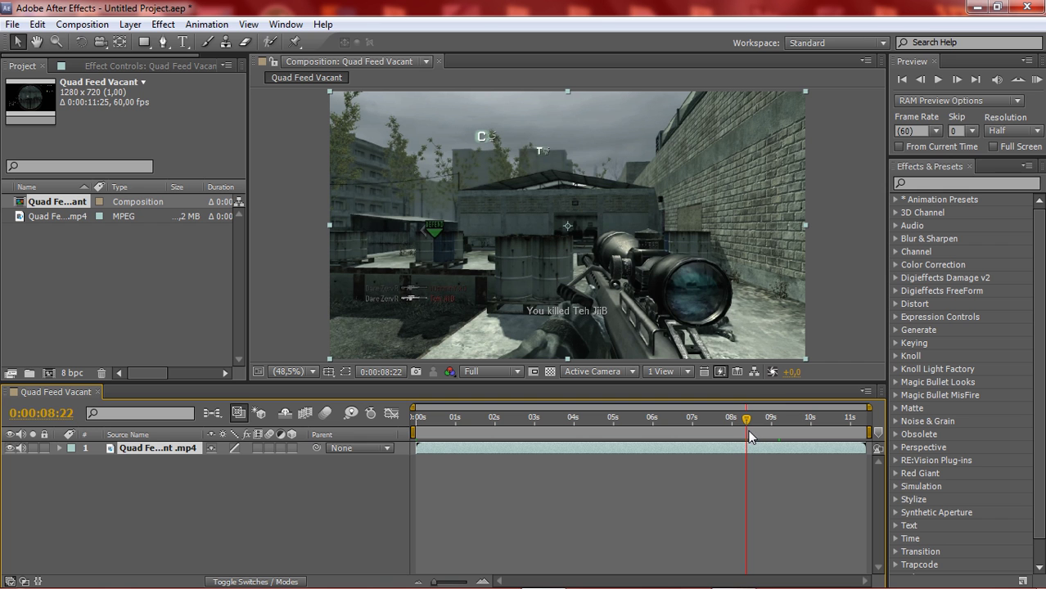
# Search Effects & Presets for 'cur' and drag Curves onto the gameplay layer
pyautogui.click(954, 183)
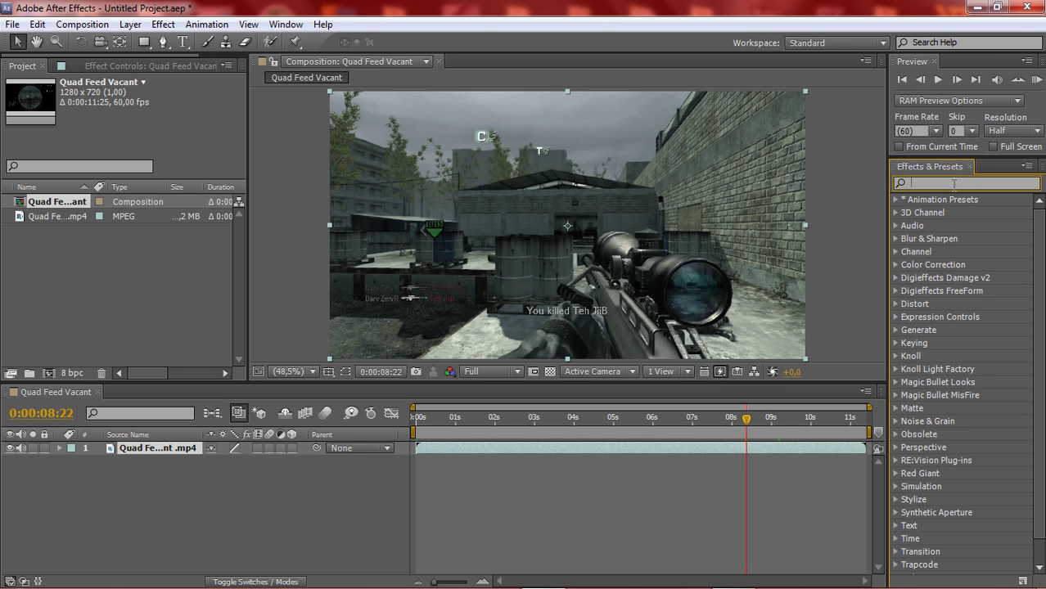
pyautogui.write('c')
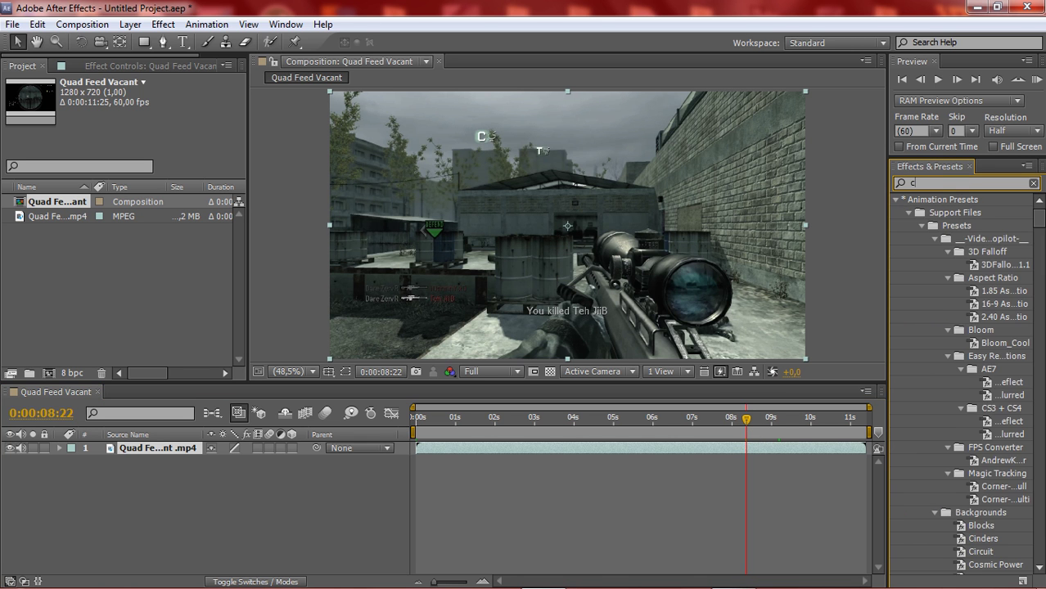
pyautogui.write('ru')
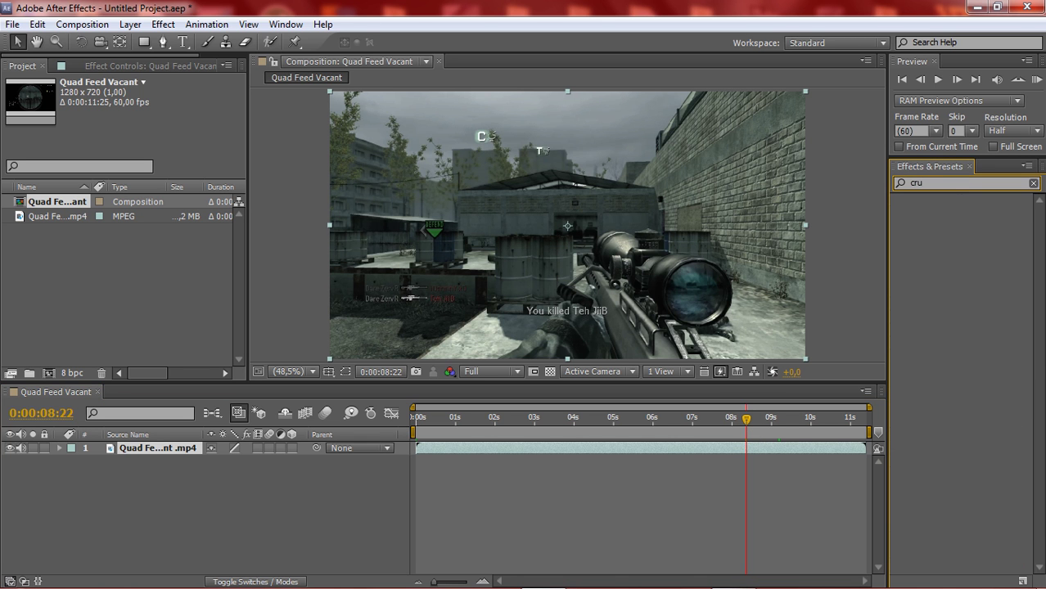
pyautogui.press('BackSpace')
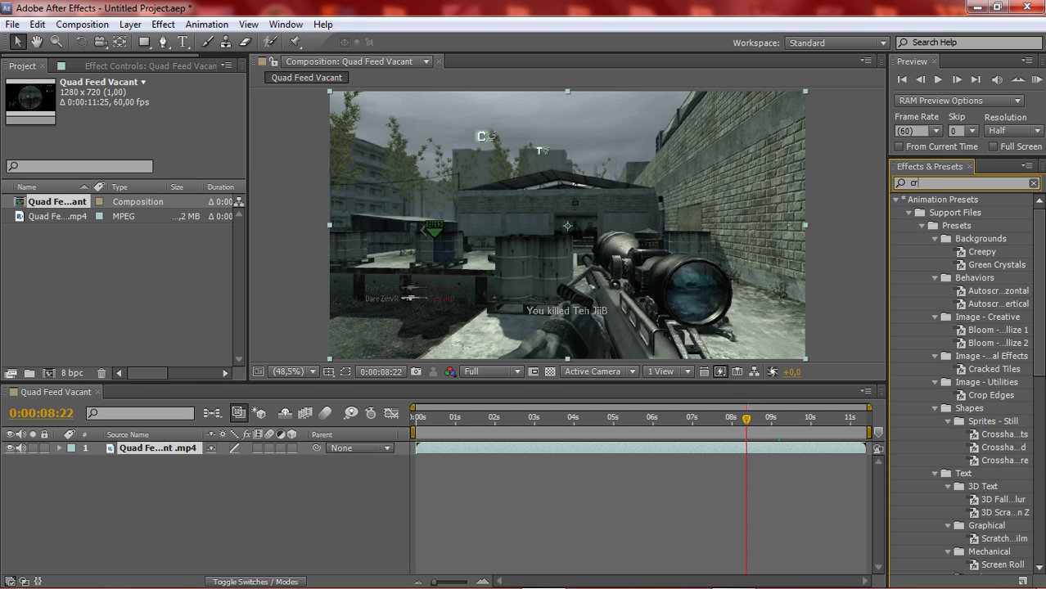
pyautogui.press('BackSpace')
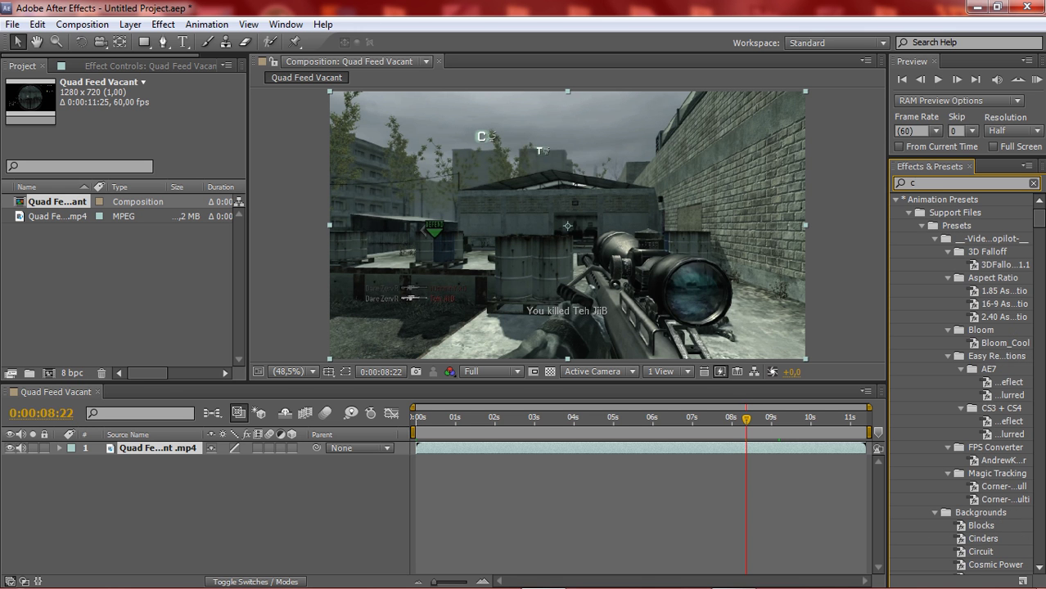
pyautogui.write('ur')
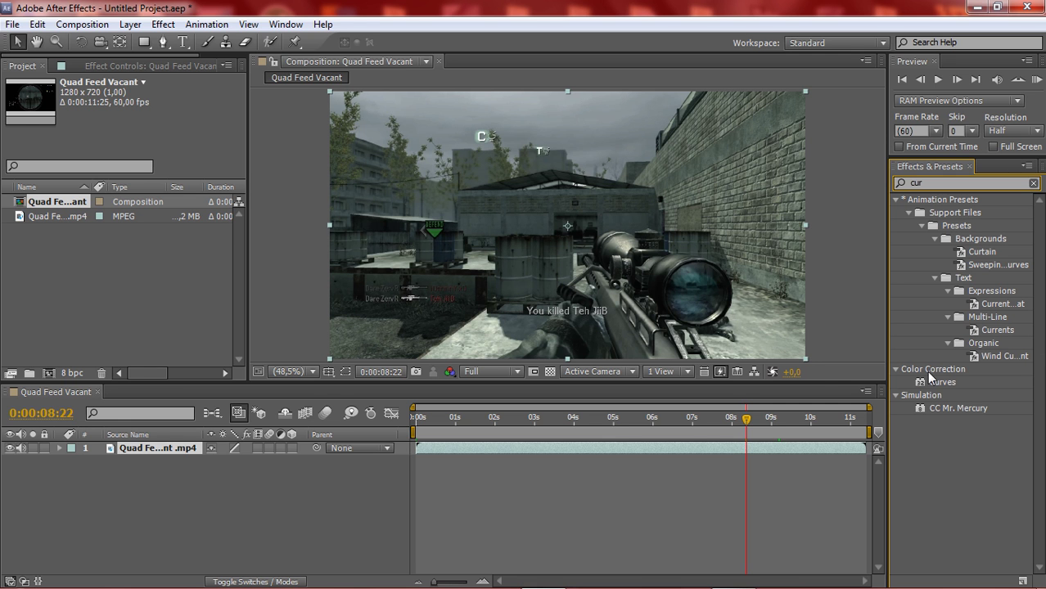
pyautogui.moveTo(941, 383); pyautogui.dragTo(755, 446)
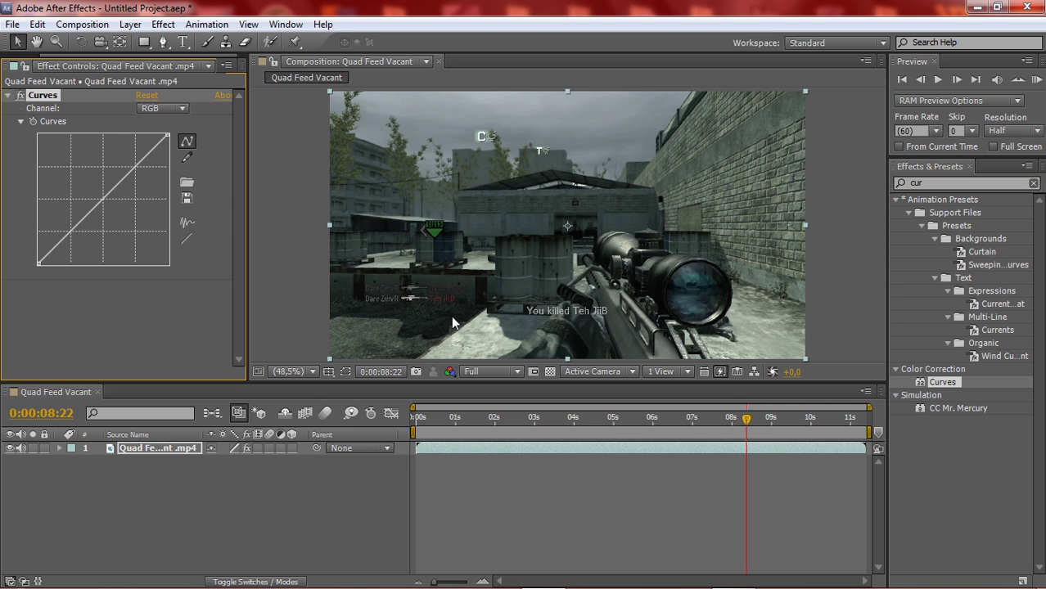
# Add raised and lowered RGB curve points for contrast, then adjust the Red channel curve
pyautogui.click(128, 157)
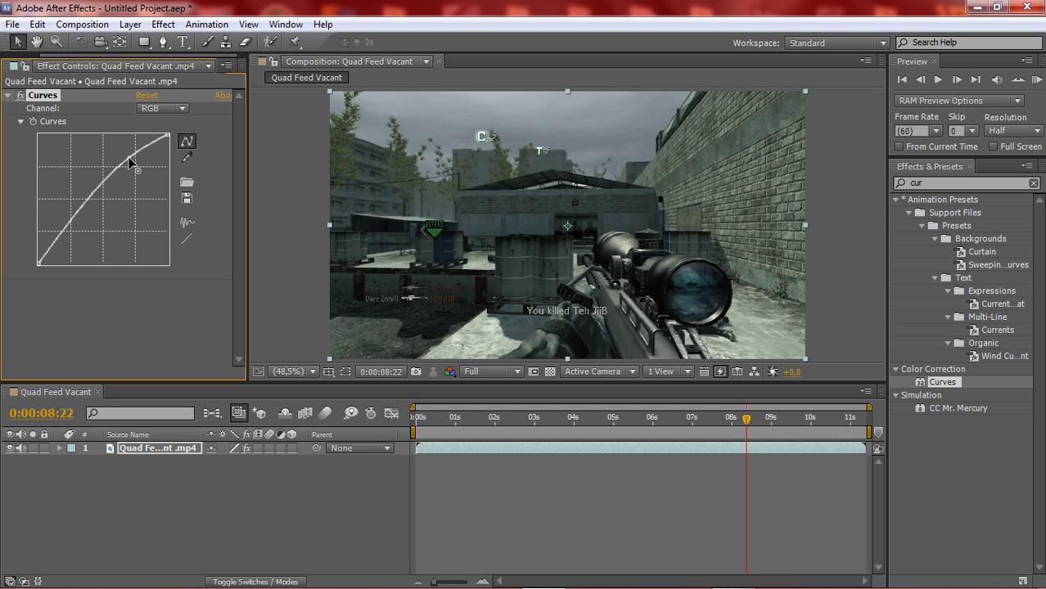
pyautogui.click(69, 243)
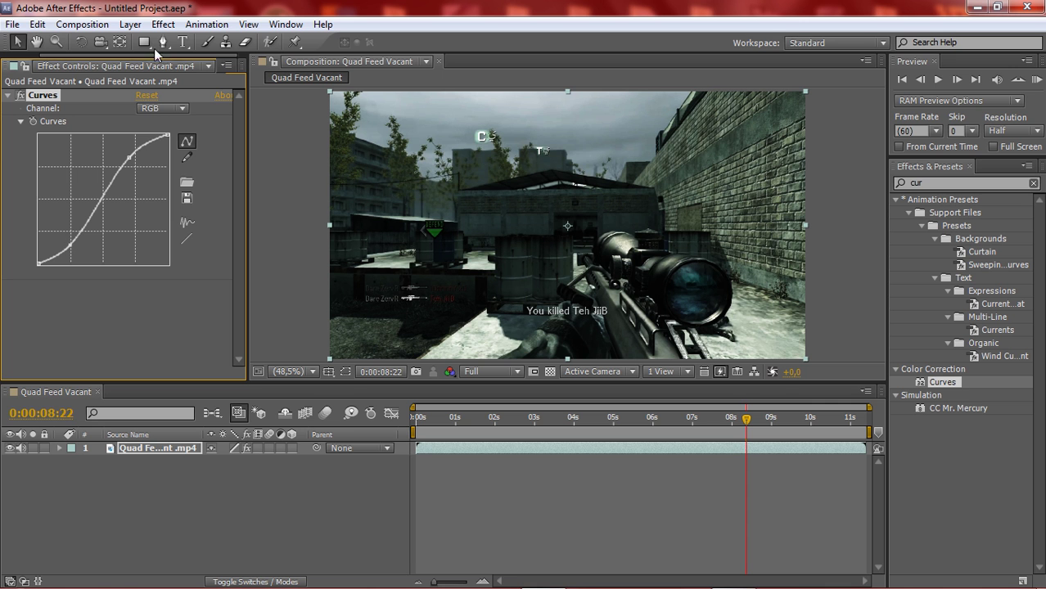
pyautogui.click(165, 109)
pyautogui.click(167, 140)
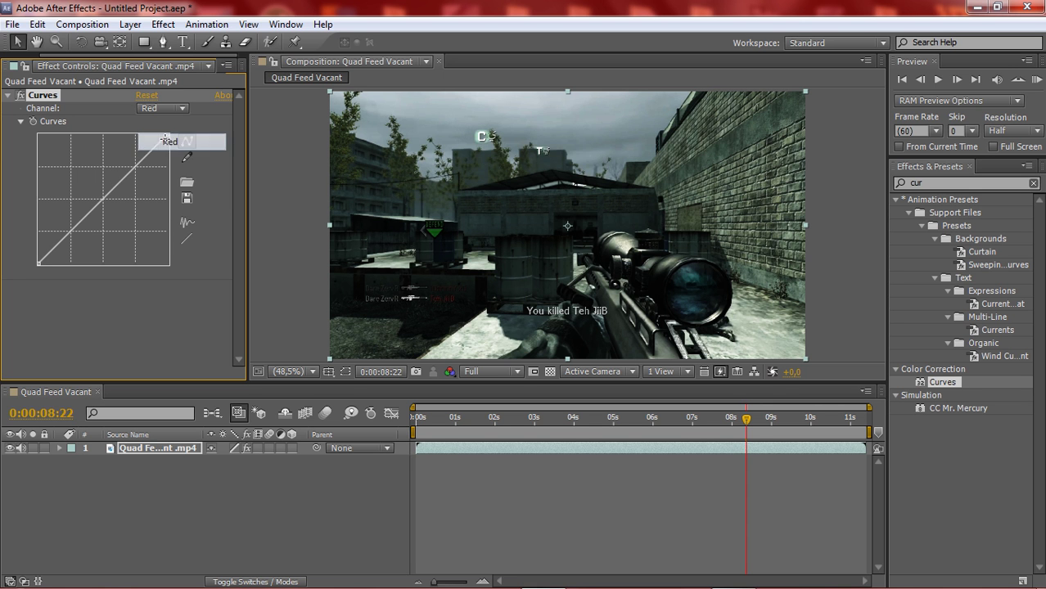
pyautogui.click(104, 207)
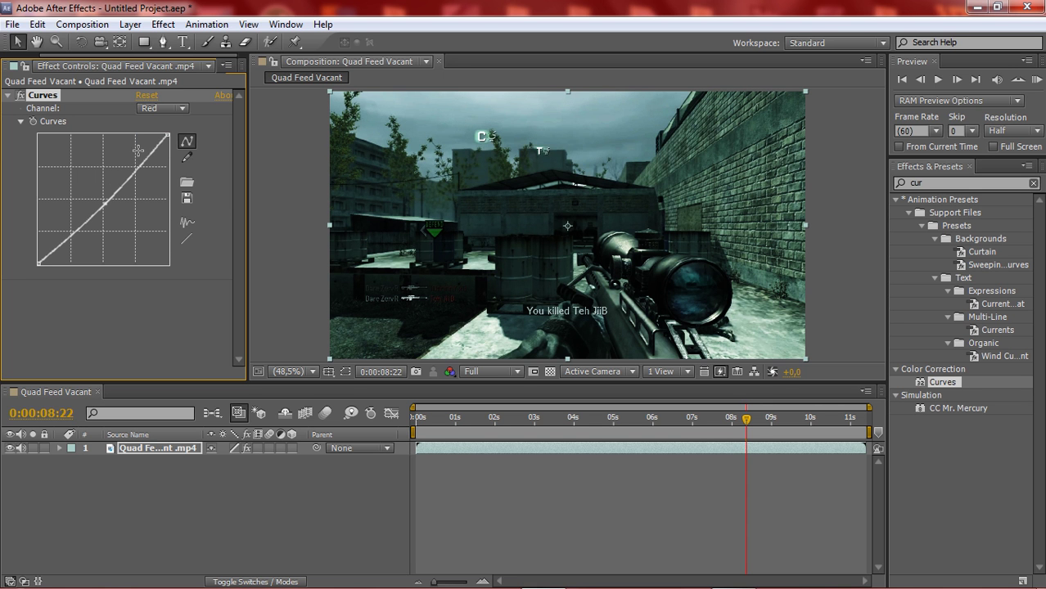
# Adjust the Green channel curve, then try and restore a bend in the Blue curve
pyautogui.click(168, 109)
pyautogui.click(163, 160)
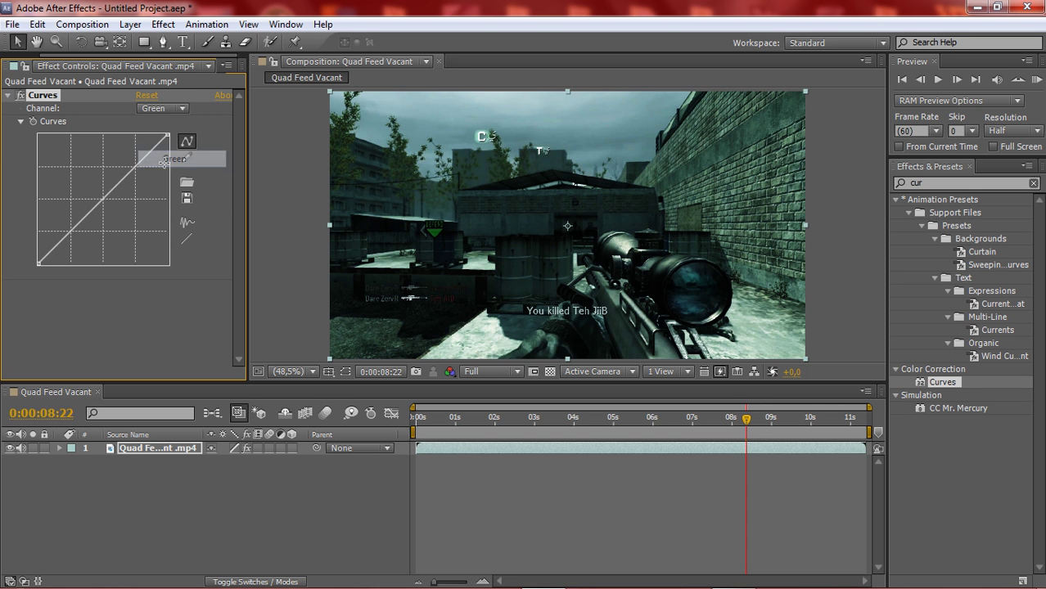
pyautogui.click(109, 205)
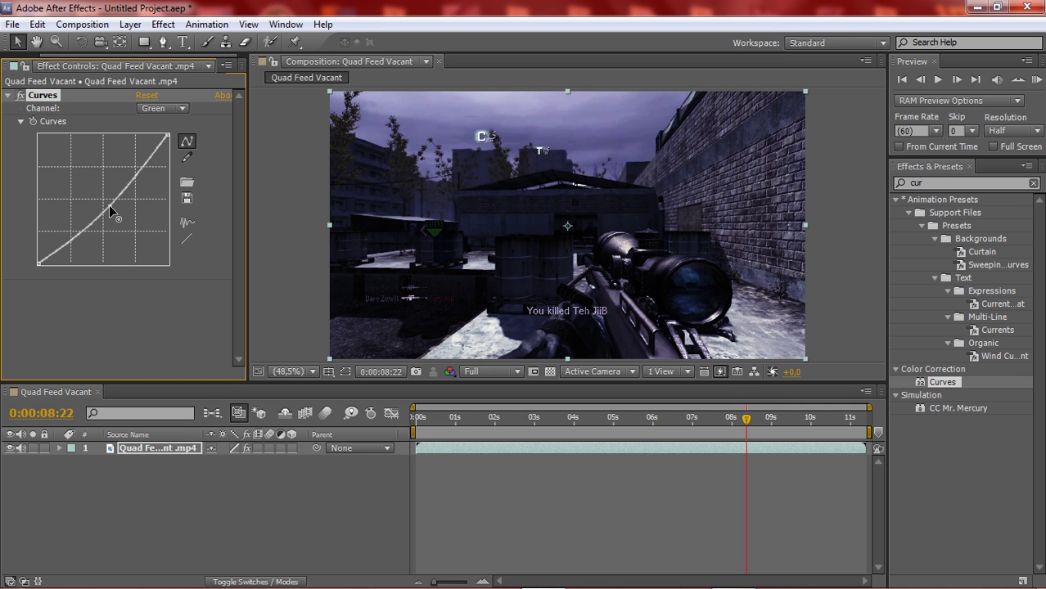
pyautogui.moveTo(109, 206); pyautogui.dragTo(105, 206)
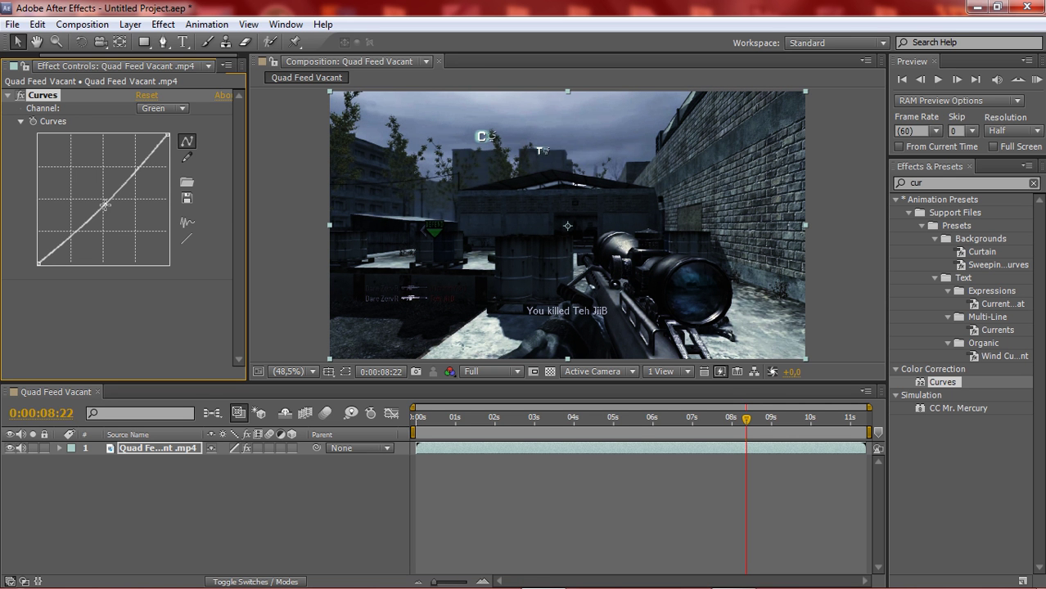
pyautogui.click(164, 108)
pyautogui.click(170, 176)
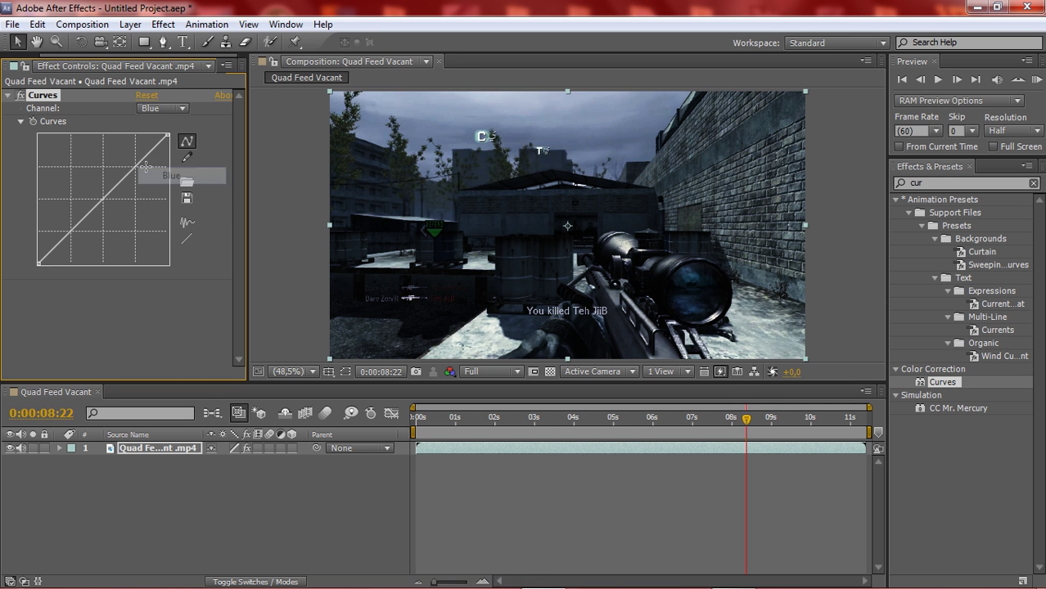
pyautogui.moveTo(100, 190); pyautogui.dragTo(105, 200)
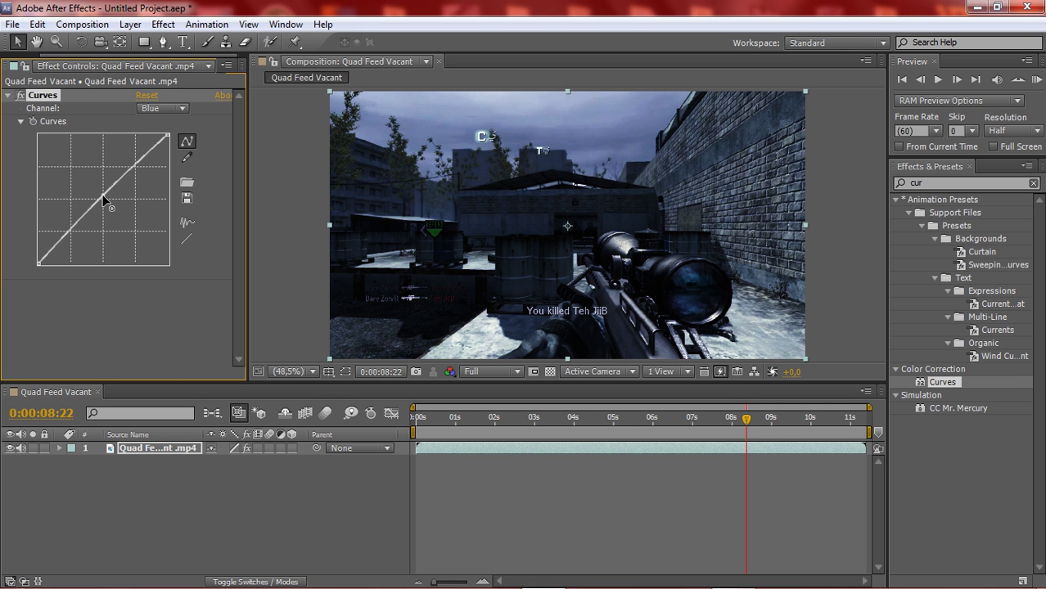
# Bend the Alpha channel curve upward and toggle Curves off and on to compare
pyautogui.click(142, 110)
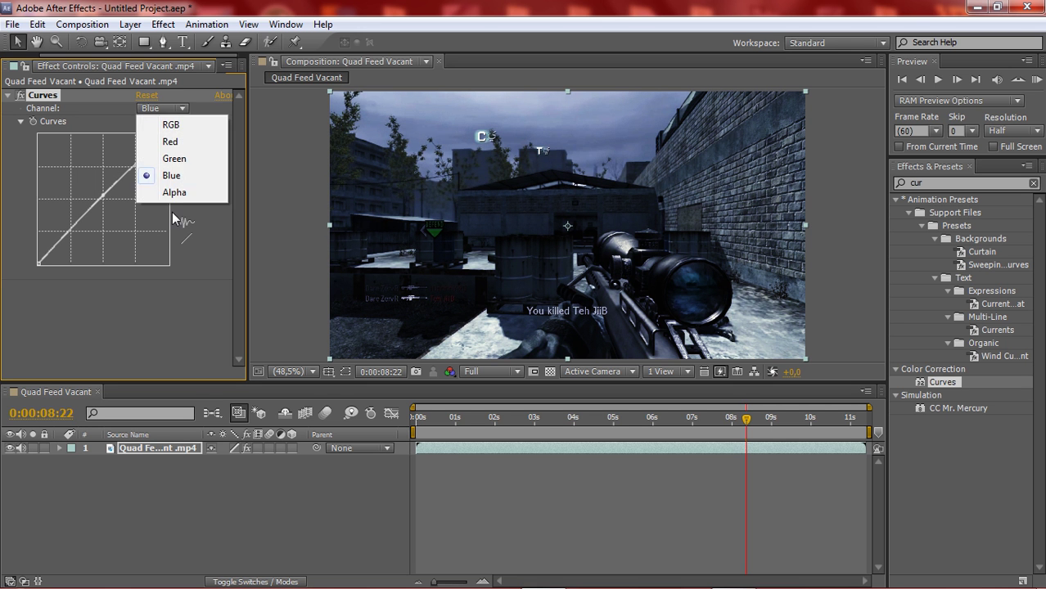
pyautogui.click(175, 194)
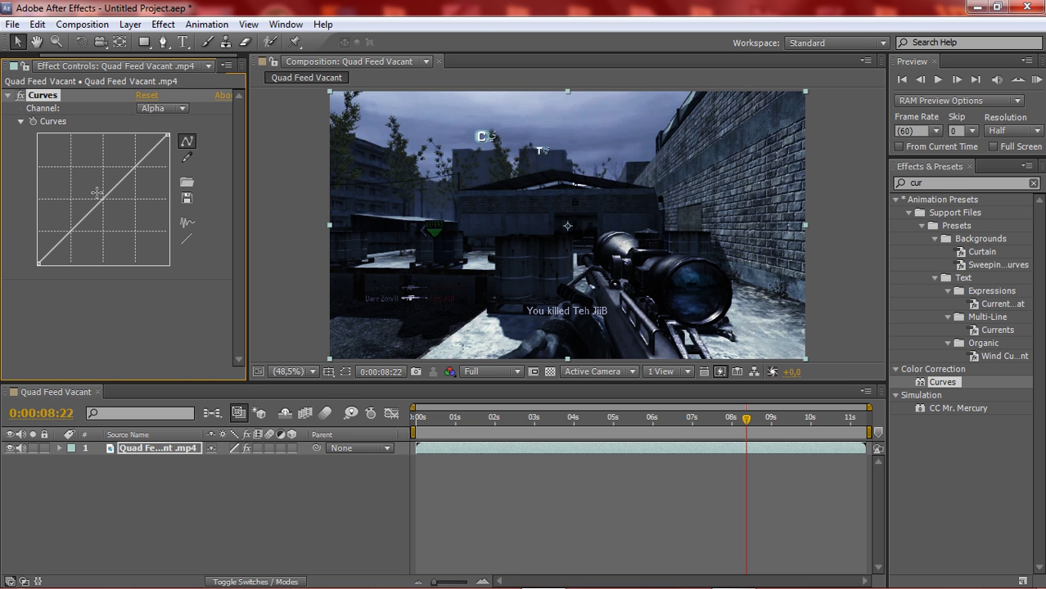
pyautogui.click(96, 191)
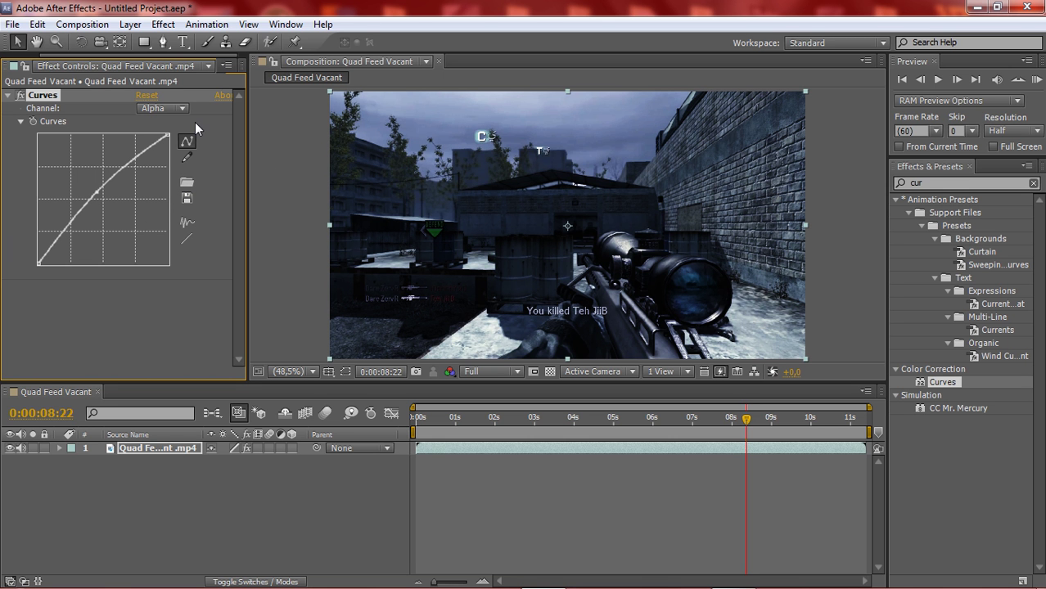
pyautogui.click(21, 96)
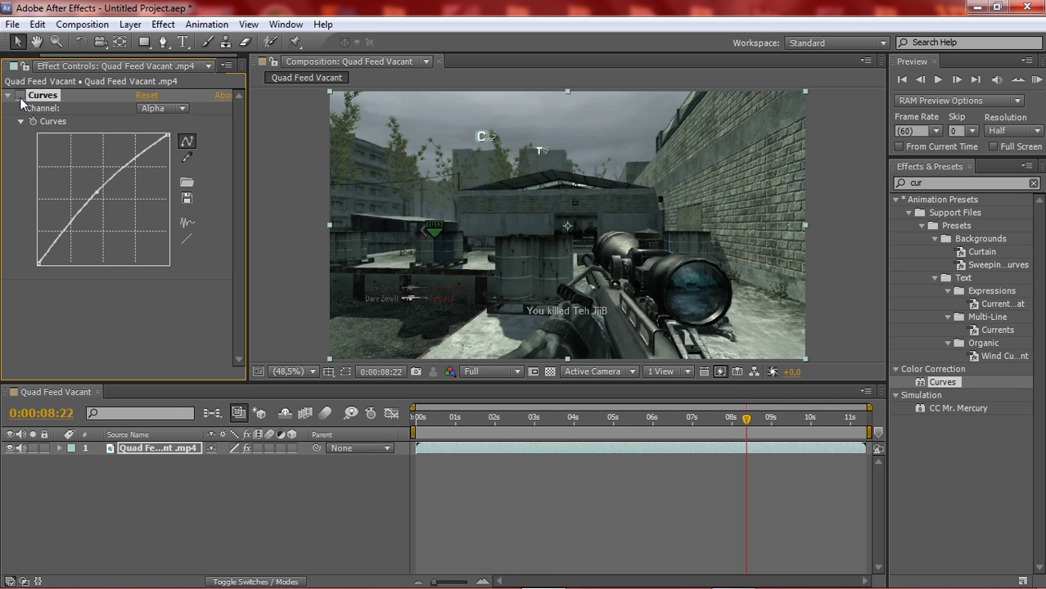
pyautogui.click(20, 95)
pyautogui.click(20, 96)
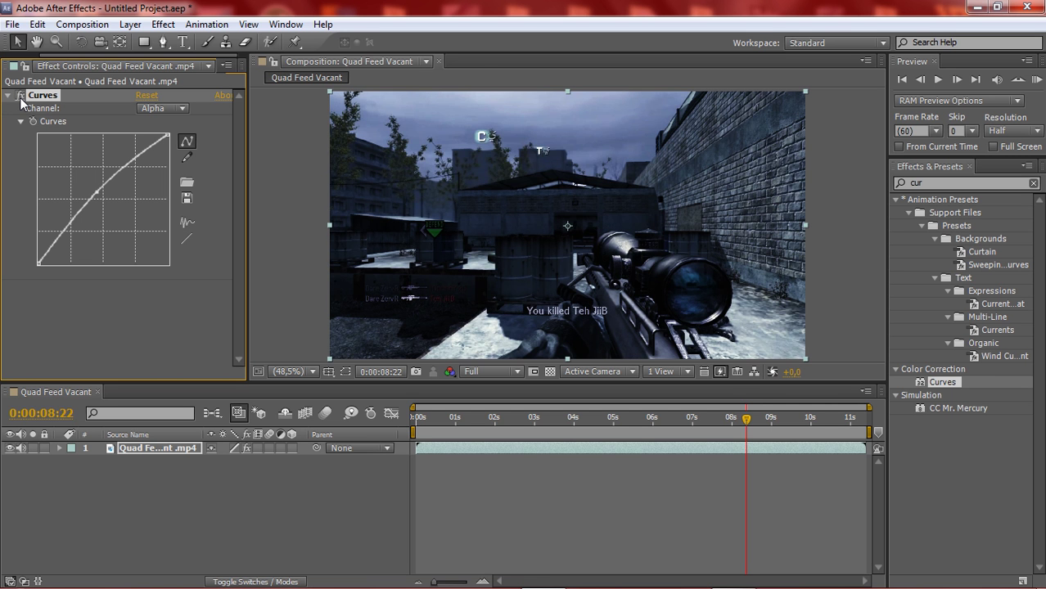
pyautogui.click(20, 95)
pyautogui.click(21, 96)
# Collapse Curves and apply Effect > Video Copilot > Optical Flares to the clip
pyautogui.click(7, 95)
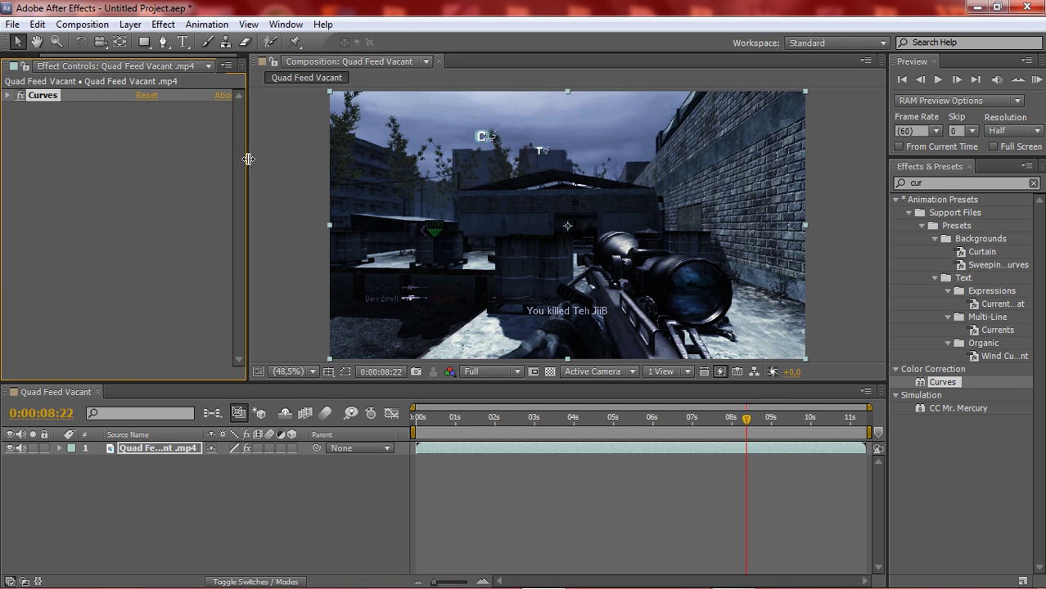
pyautogui.click(173, 25)
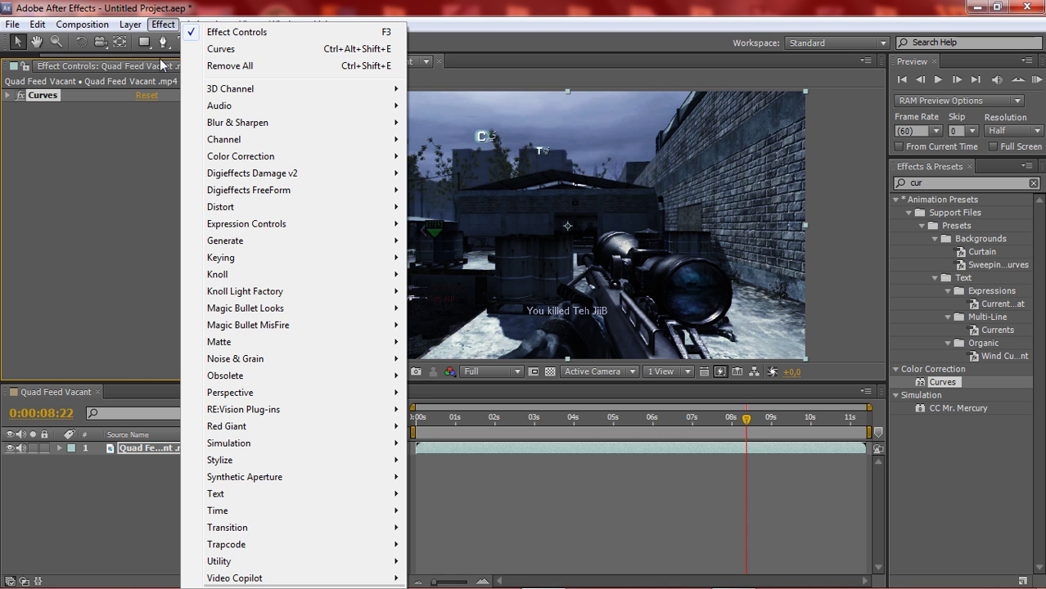
pyautogui.moveTo(280, 579)
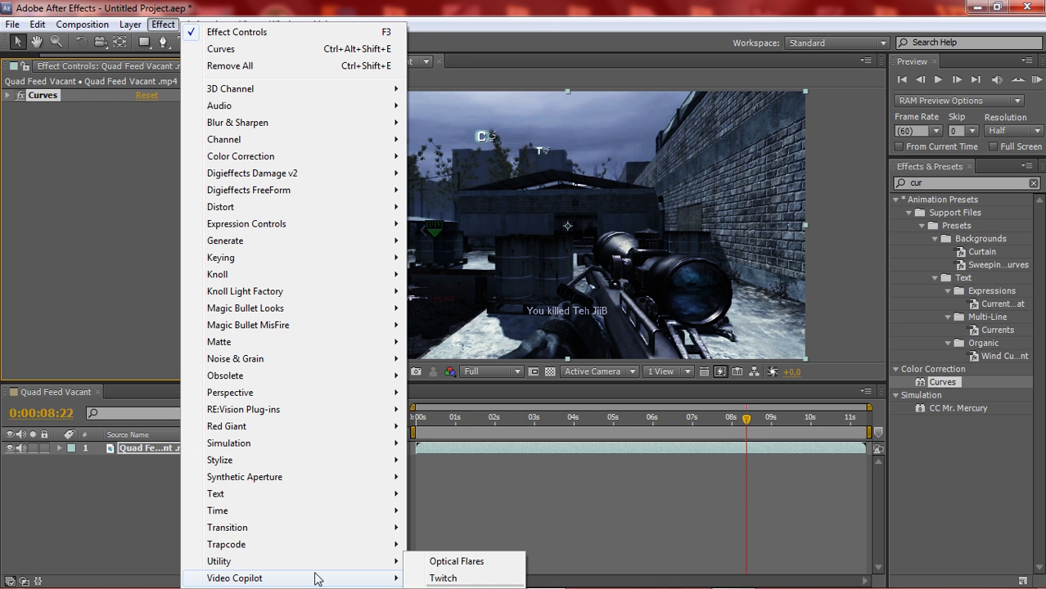
pyautogui.click(440, 568)
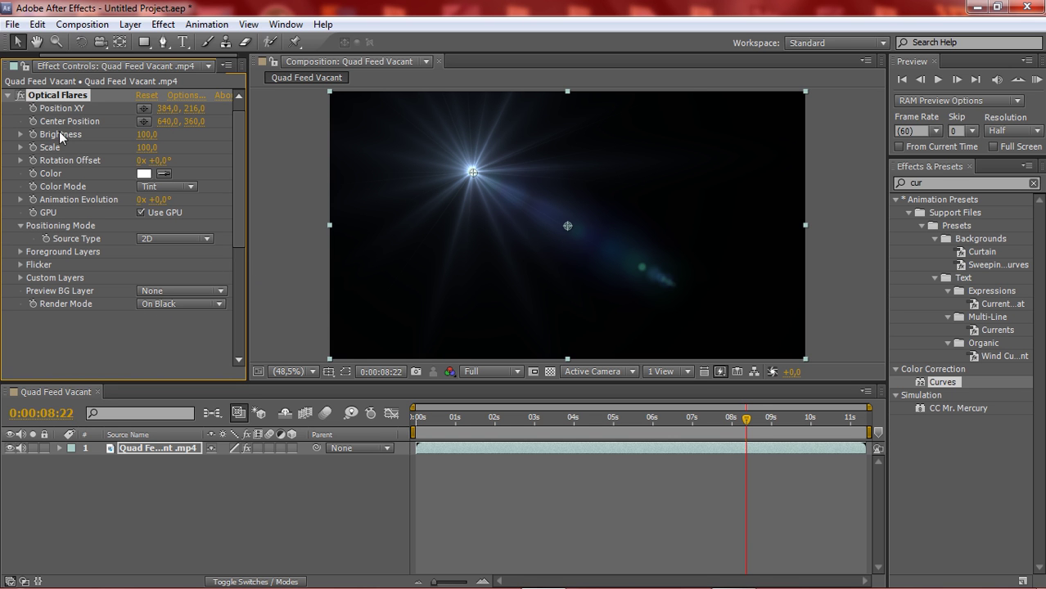
# Set the Optical Flares Render Mode to Over Original and open its Options window
pyautogui.click(163, 24)
pyautogui.moveTo(378, 583)
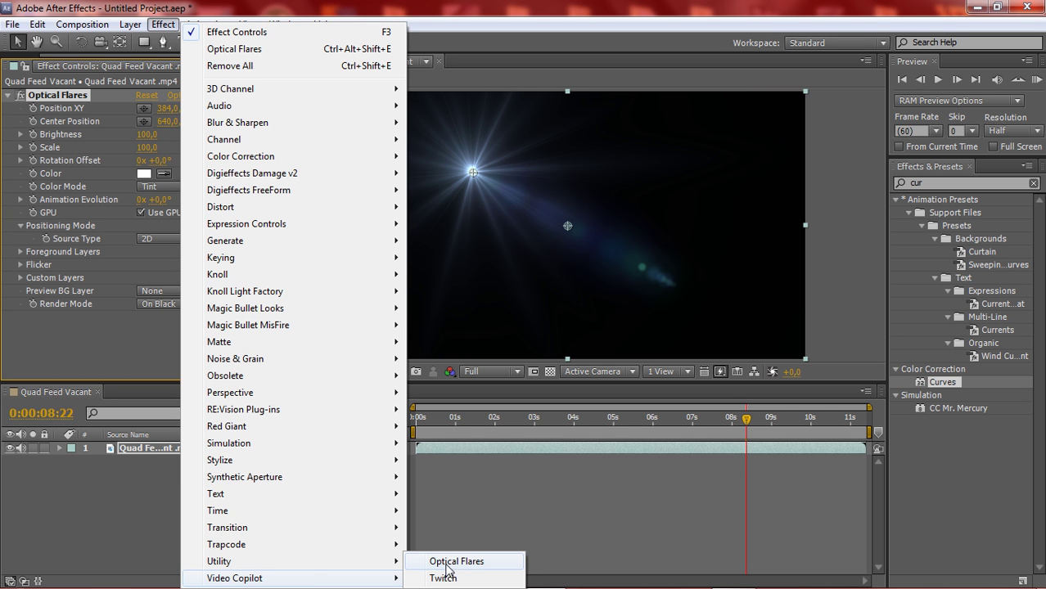
pyautogui.click(163, 24)
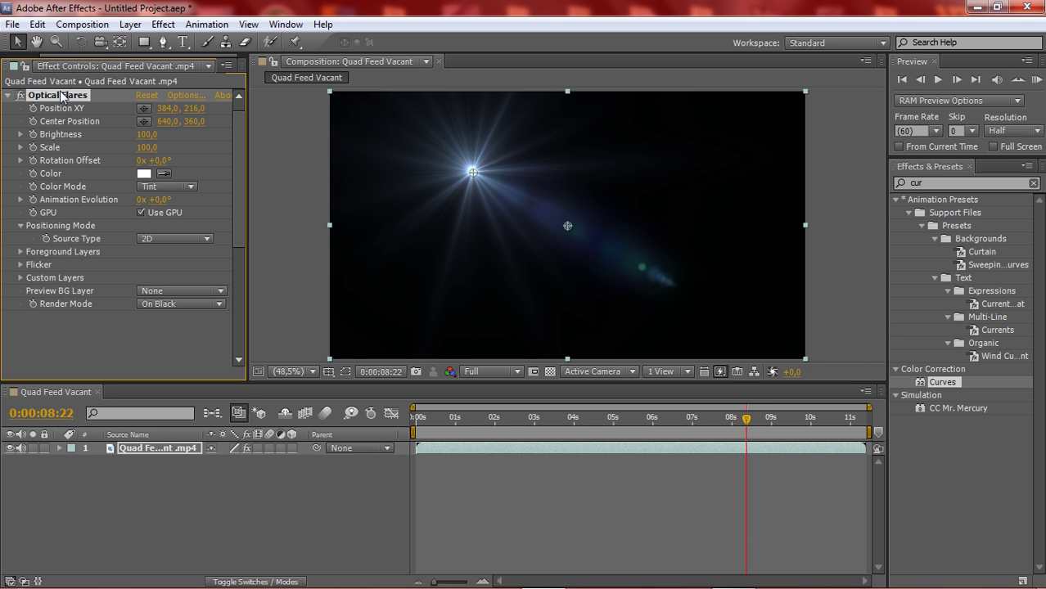
pyautogui.click(164, 306)
pyautogui.click(181, 357)
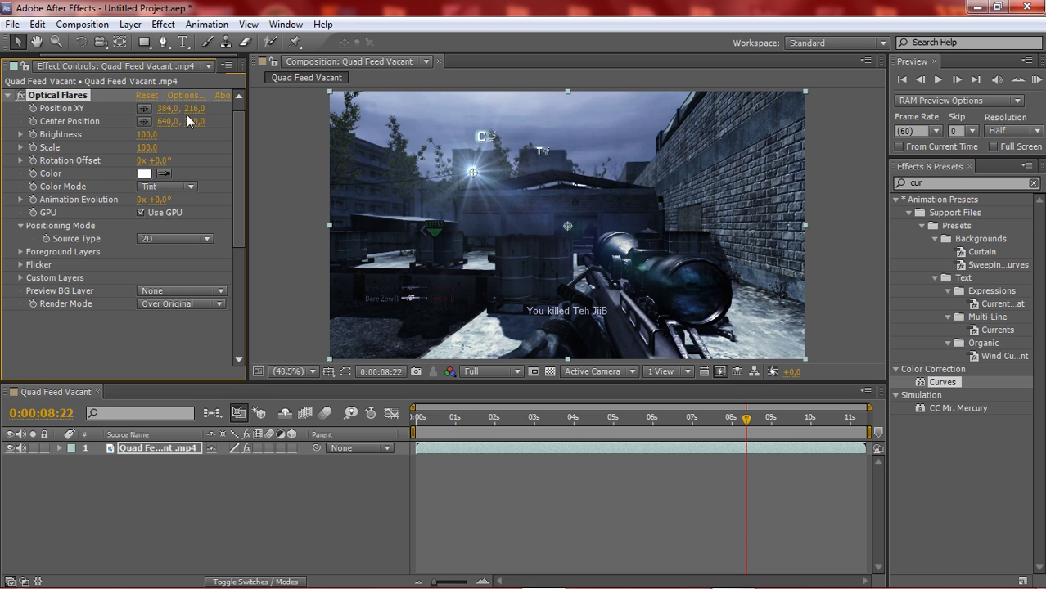
pyautogui.click(186, 94)
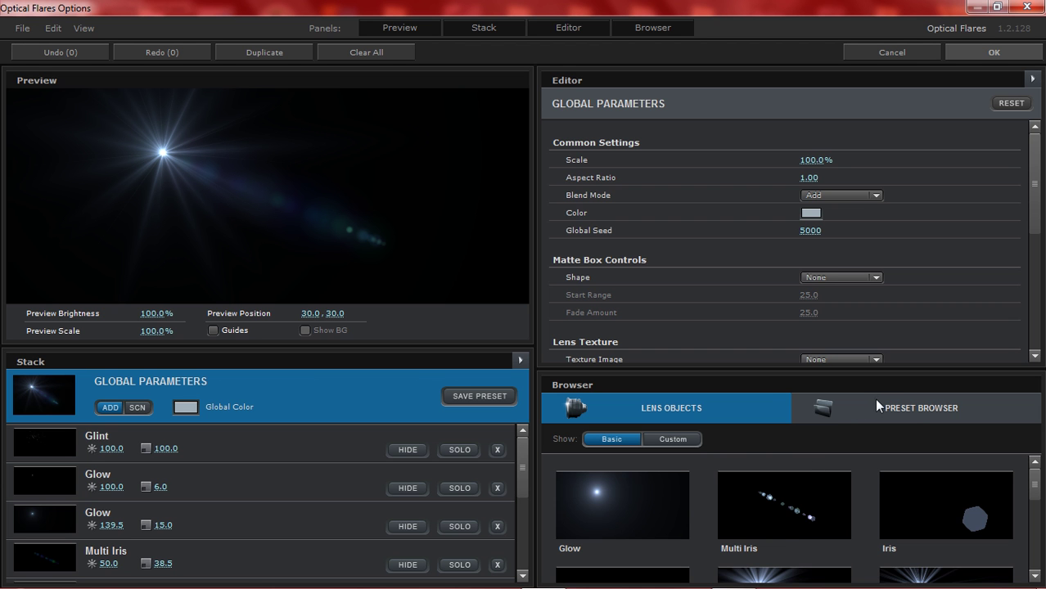
# Load the Vertical Limit flare preset from the Motion Graphics folder in the Preset Browser
pyautogui.click(909, 415)
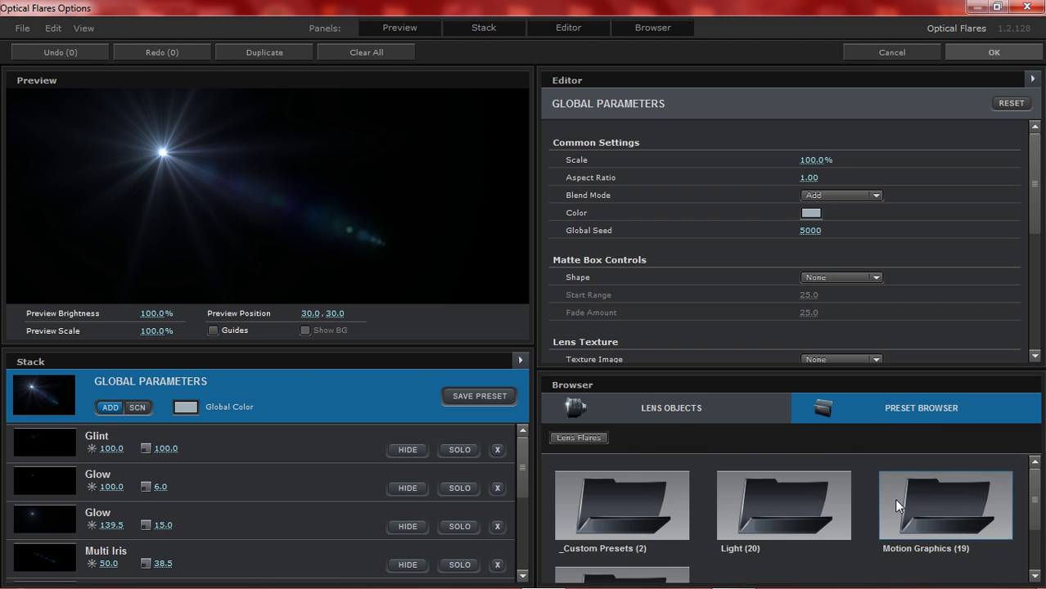
pyautogui.scroll(-1, 900, 495)
pyautogui.doubleClick(935, 478)
pyautogui.scroll(1, 917, 491)
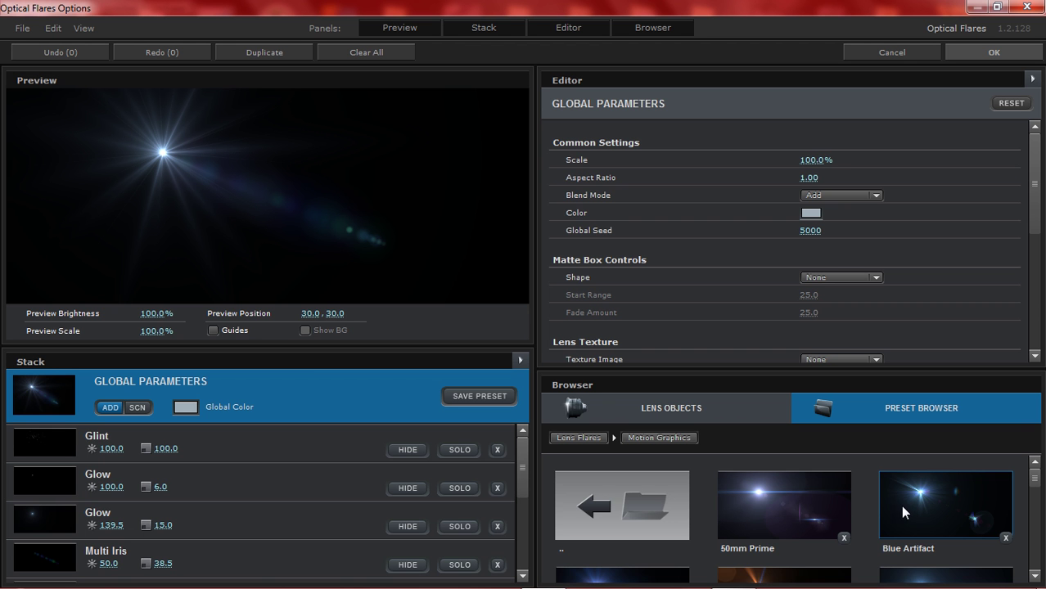
pyautogui.moveTo(1034, 483); pyautogui.dragTo(1037, 566)
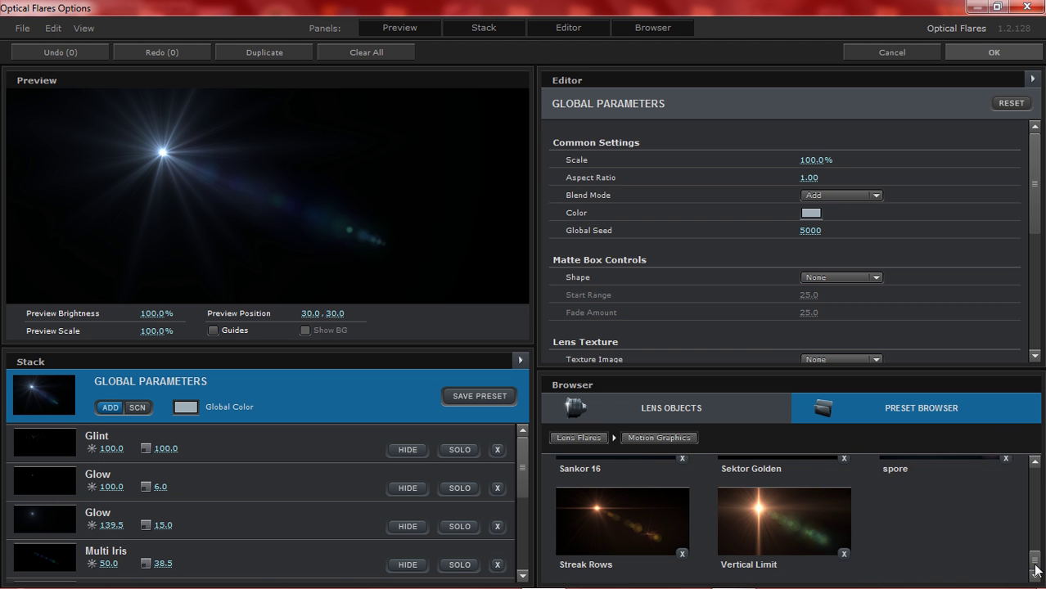
pyautogui.click(787, 523)
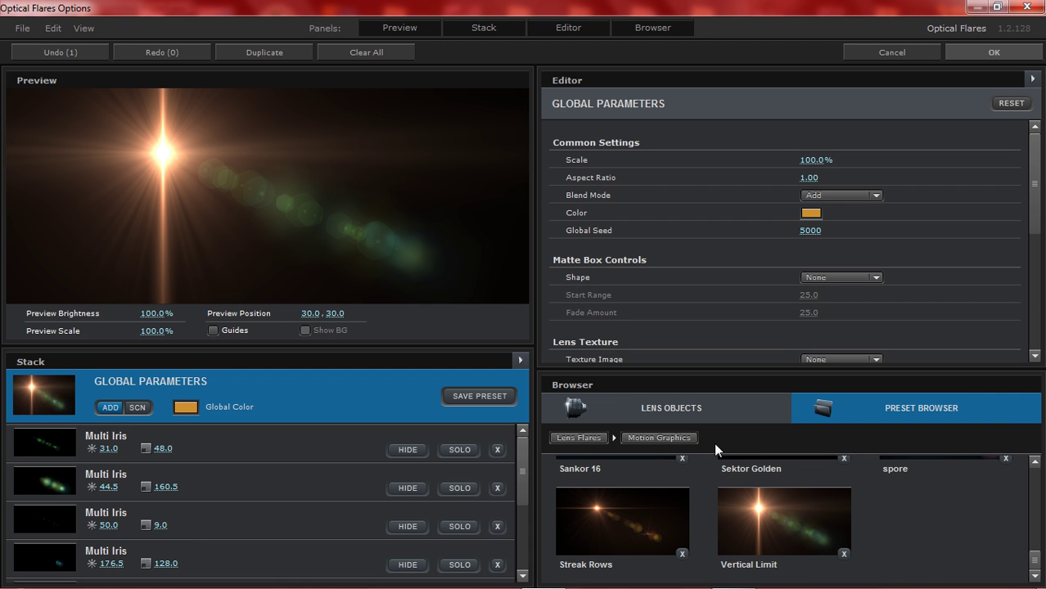
# Hide the four Multi Iris, two Shimmer, Streak and Glow elements, scaling Glow to 0
pyautogui.click(406, 450)
pyautogui.click(407, 488)
pyautogui.click(407, 526)
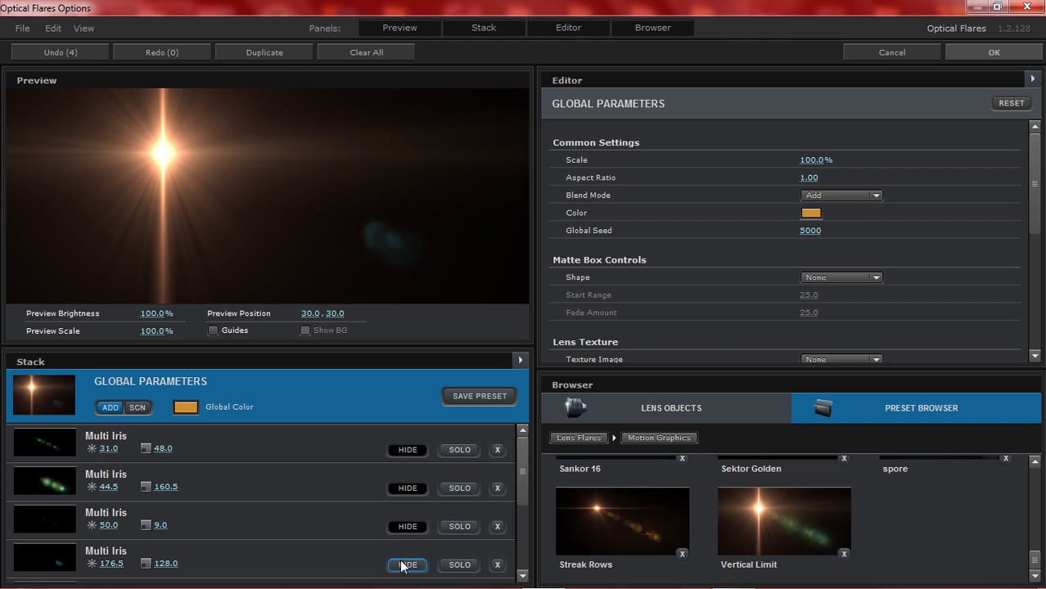
pyautogui.click(407, 565)
pyautogui.moveTo(519, 468); pyautogui.dragTo(525, 534)
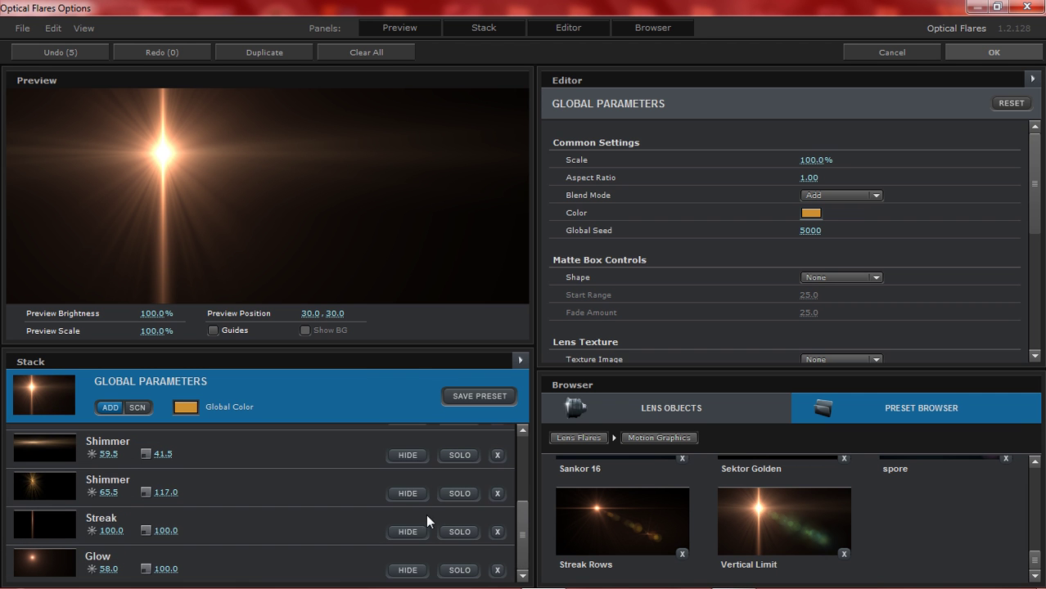
pyautogui.click(409, 456)
pyautogui.click(409, 494)
pyautogui.click(407, 532)
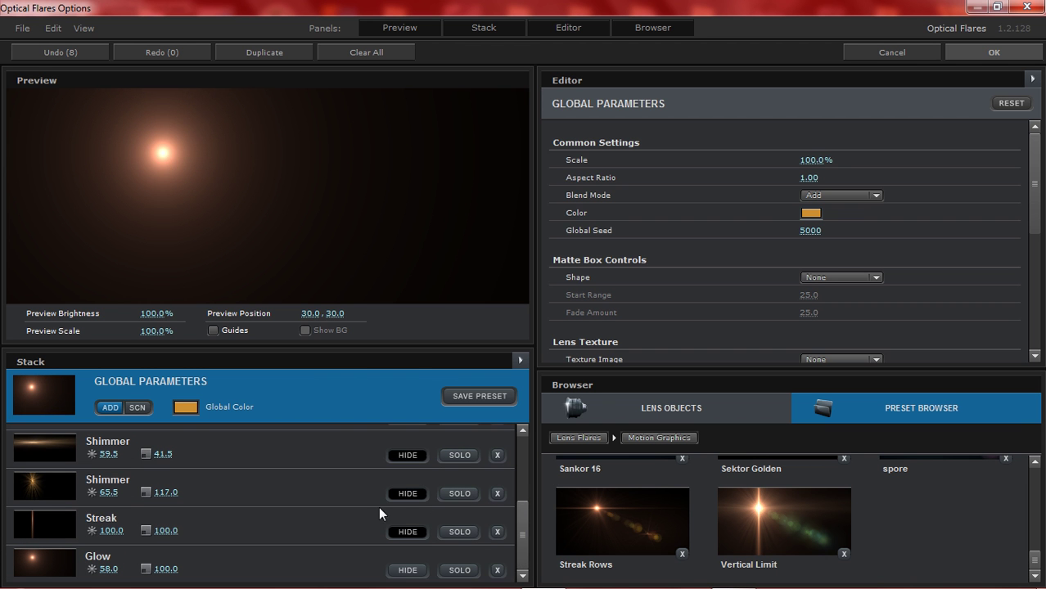
pyautogui.moveTo(166, 569); pyautogui.dragTo(2, 575)
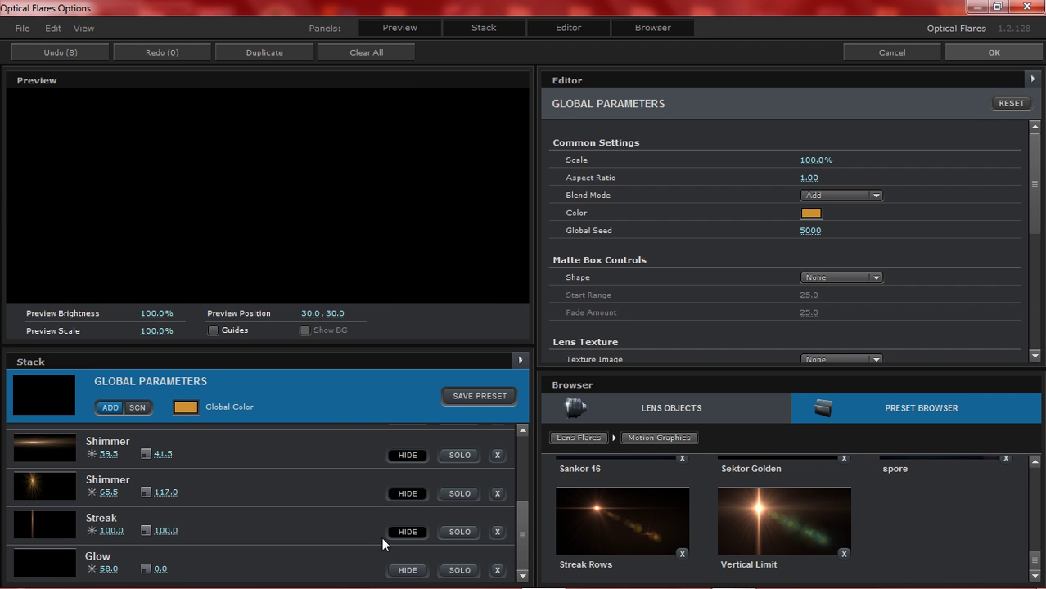
pyautogui.click(409, 571)
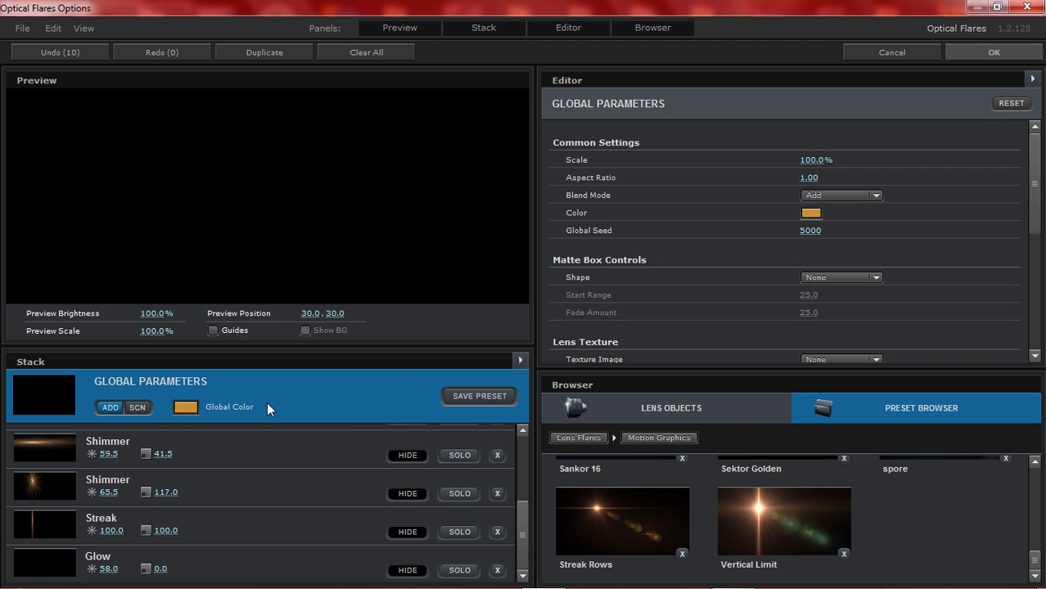
# Inspect the Shimmer and Glow settings, then select the GLOBAL PARAMETERS row
pyautogui.click(262, 453)
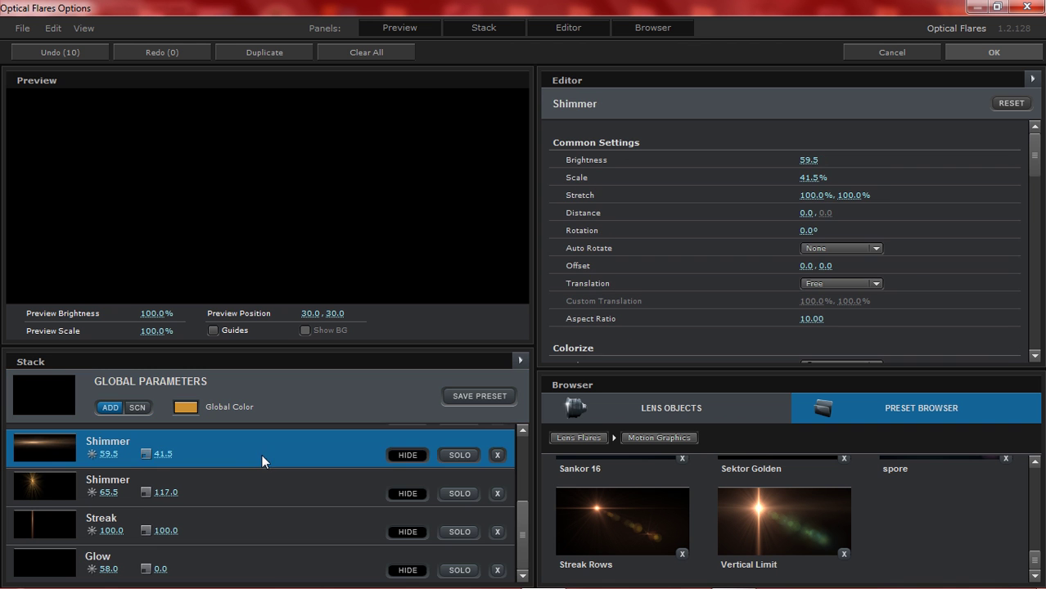
pyautogui.click(246, 564)
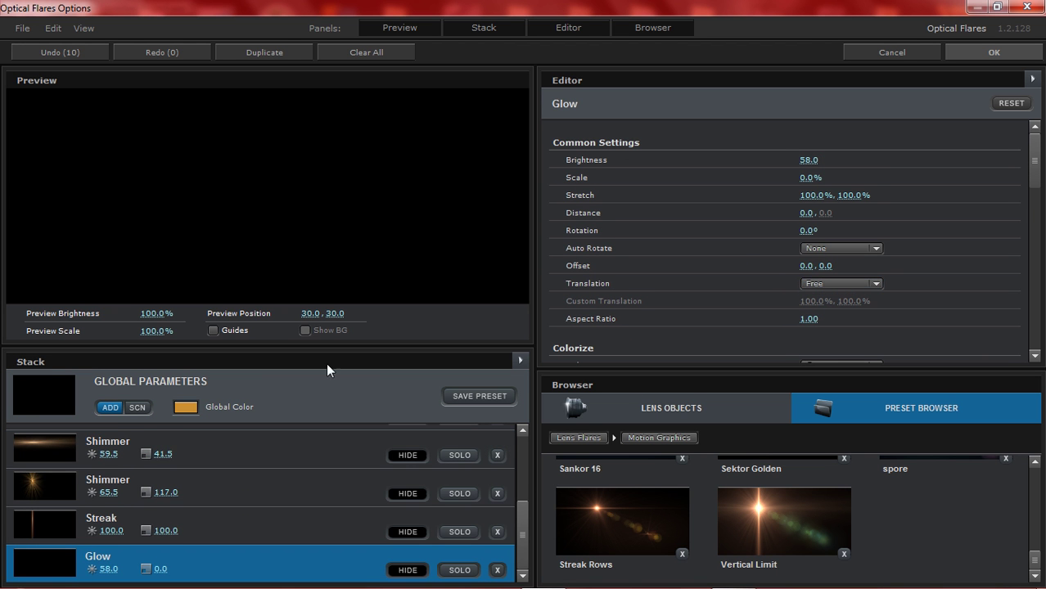
pyautogui.click(273, 389)
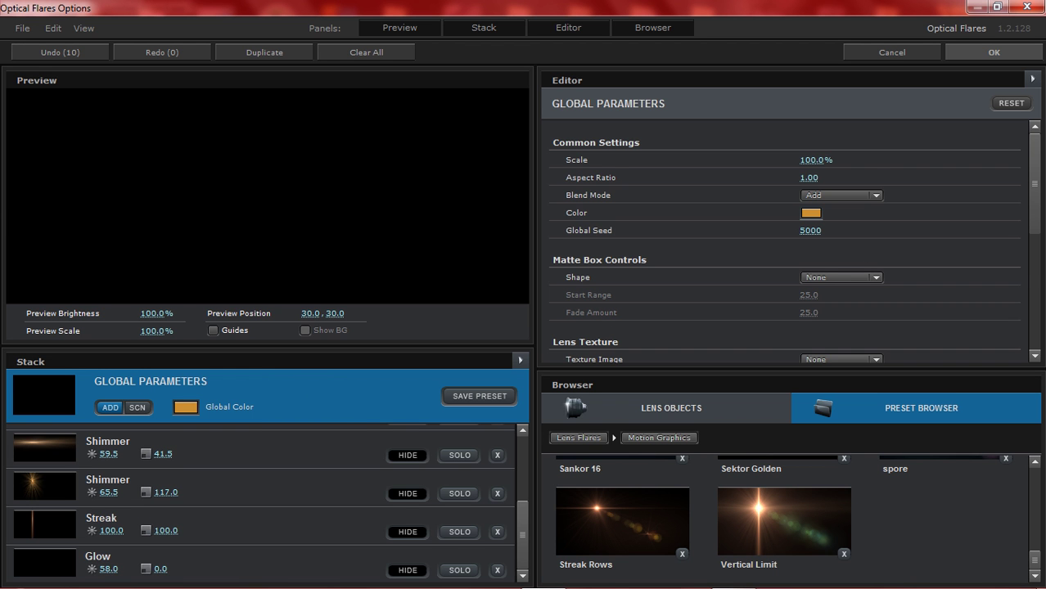
# Set the lens texture image to Coarse and raise Illumination Radius to 119
pyautogui.scroll(-5, 712, 238)
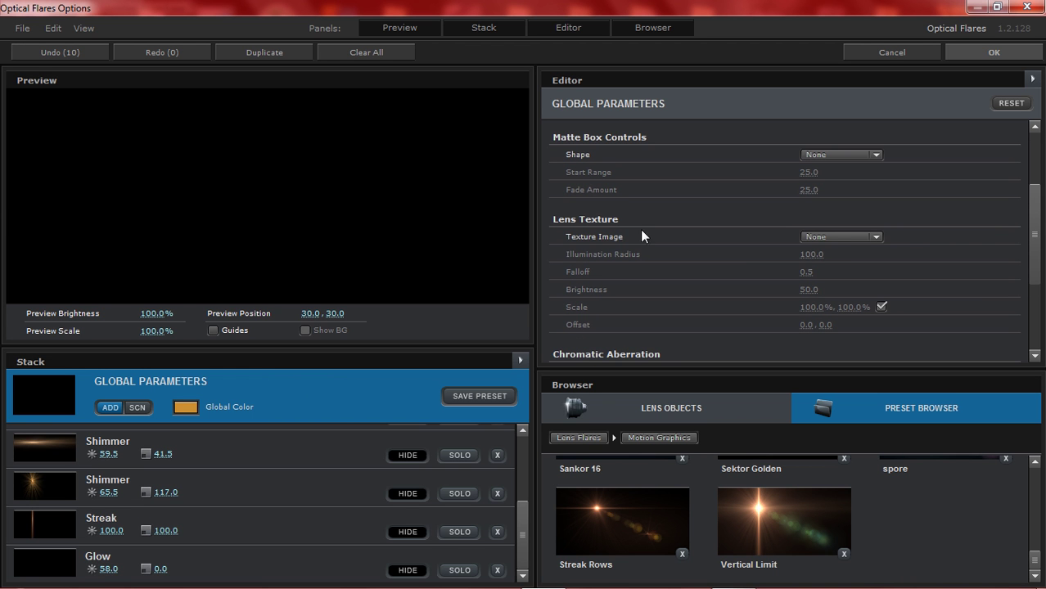
pyautogui.click(835, 238)
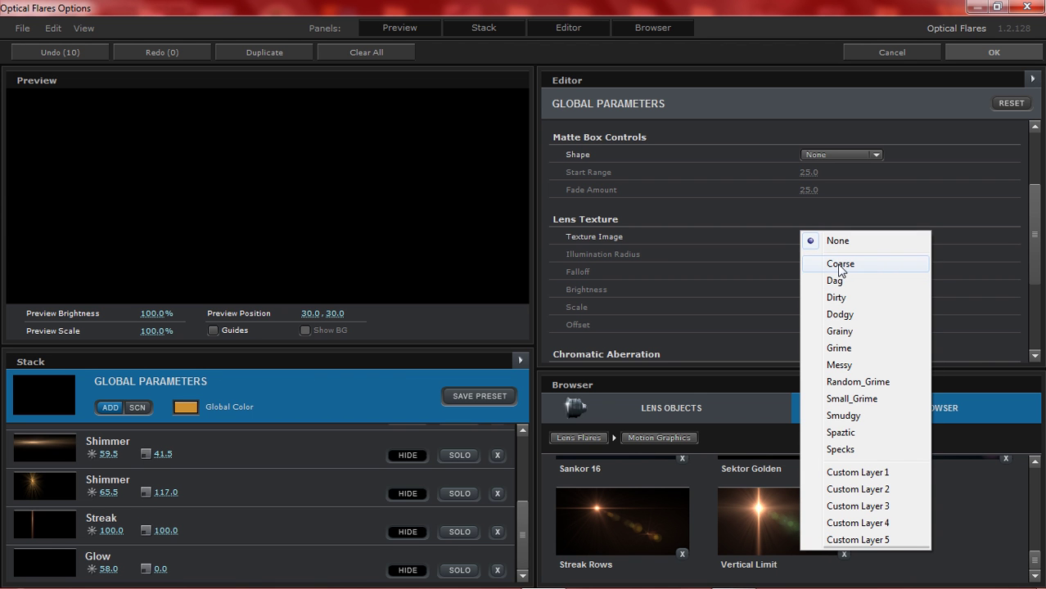
pyautogui.press('Escape')
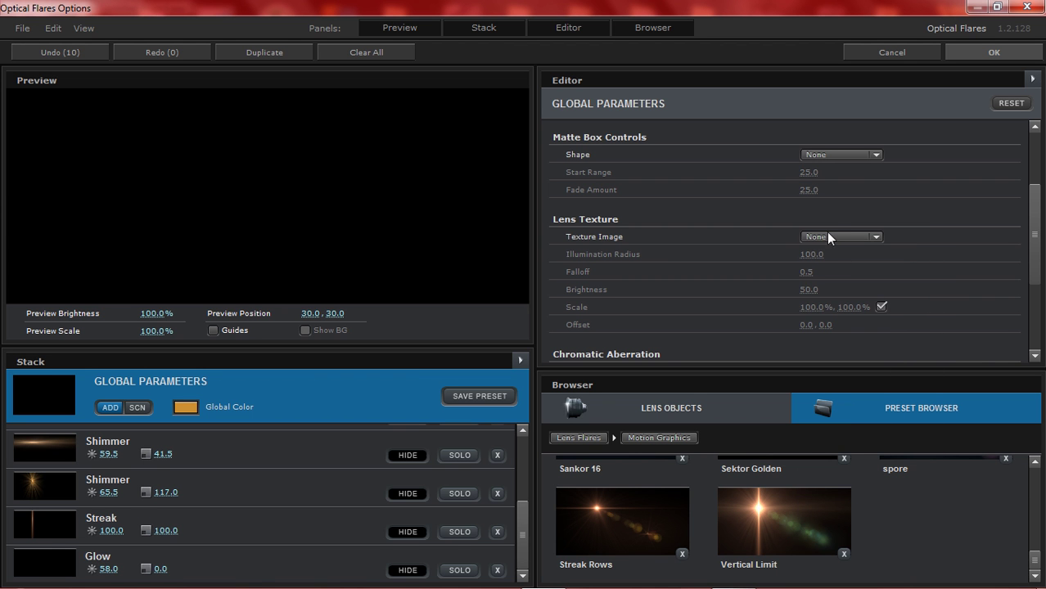
pyautogui.scroll(-1, 828, 238)
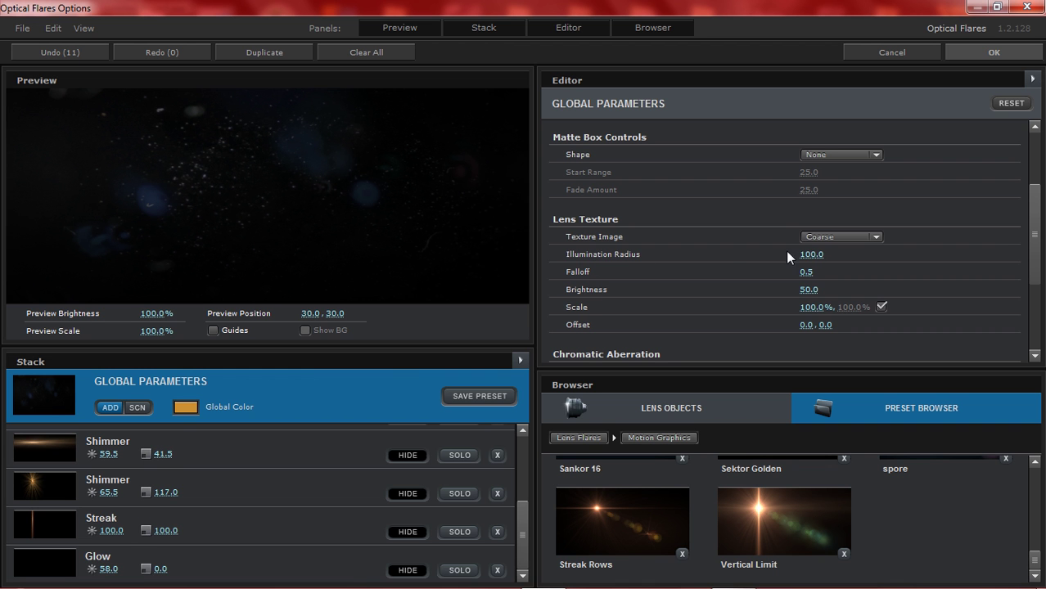
pyautogui.moveTo(811, 254); pyautogui.dragTo(838, 255)
# Set the lens texture Falloff to 0.7 and Brightness to 61
pyautogui.click(806, 272)
pyautogui.write('0')
pyautogui.press('Return')
pyautogui.click(811, 289)
pyautogui.write('58')
pyautogui.press('Return')
# Accept the flare settings, reopen Optical Flares Options and try the Dag lens texture
pyautogui.click(969, 53)
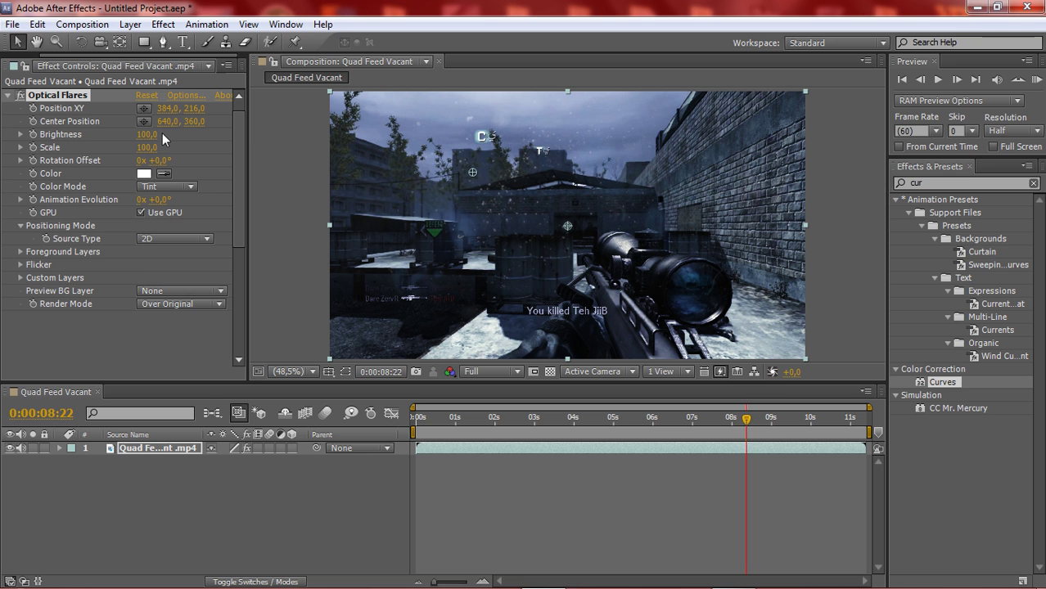
pyautogui.click(182, 95)
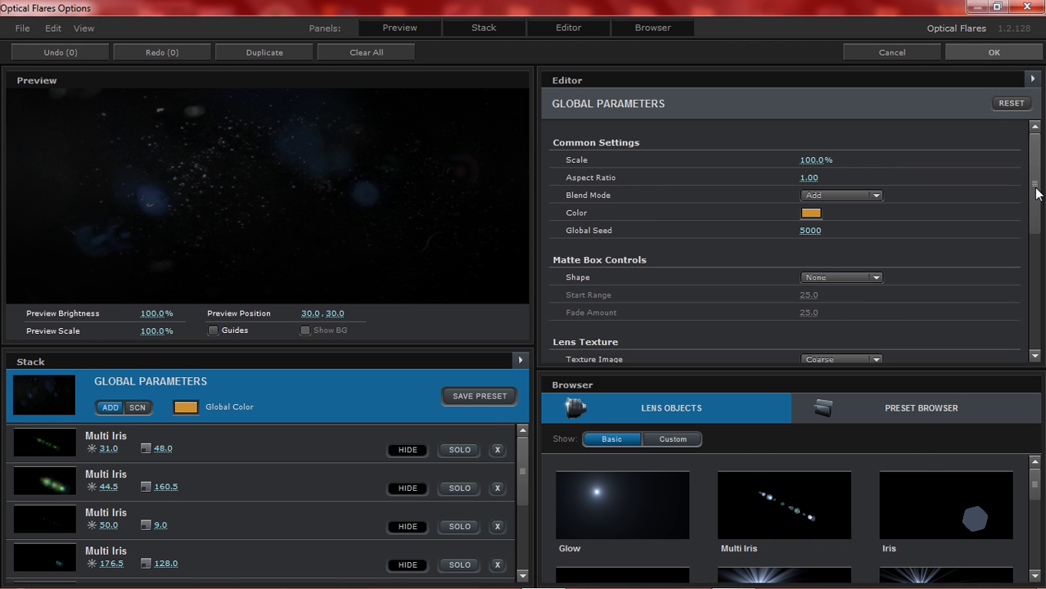
pyautogui.moveTo(1034, 199); pyautogui.dragTo(1034, 287)
pyautogui.click(853, 174)
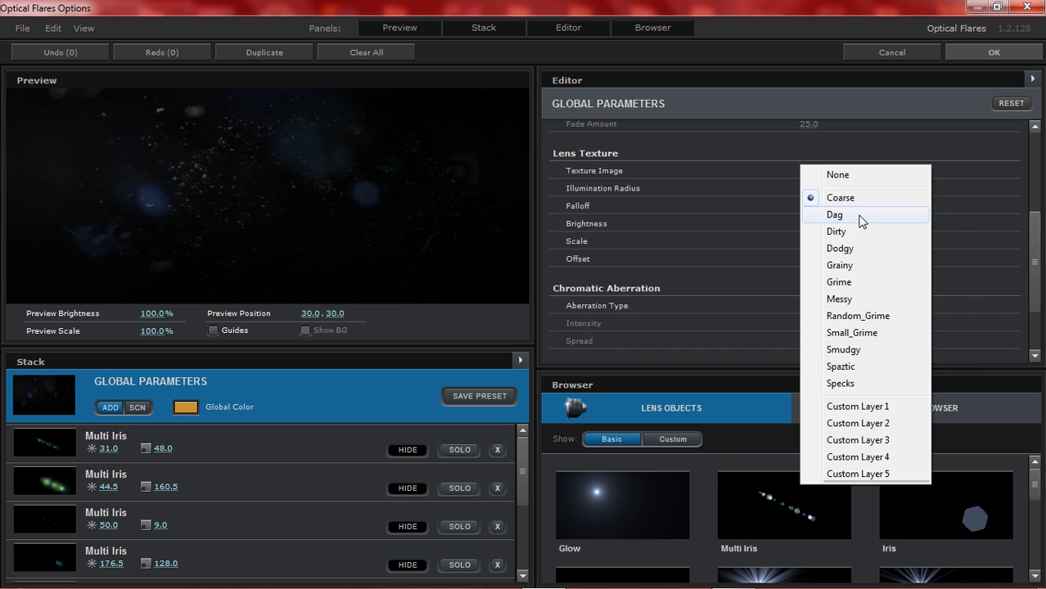
pyautogui.press('Escape')
pyautogui.scroll(-1, 846, 170)
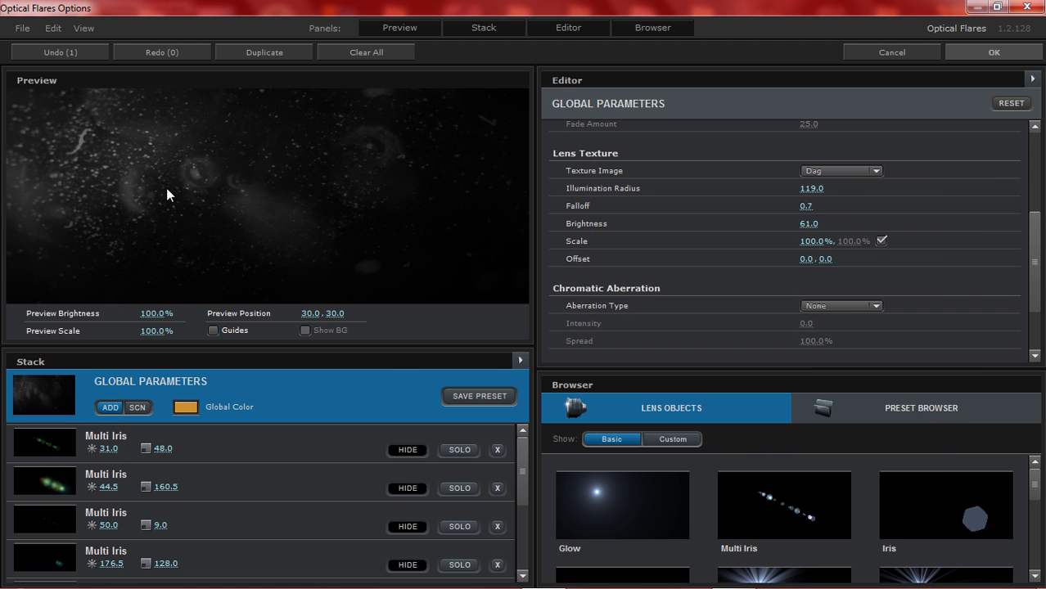
pyautogui.click(826, 172)
pyautogui.press('Escape')
# Cycle the lens texture through Dirty and Random_Grime, settle on Dodgy, and accept
pyautogui.press('Down')
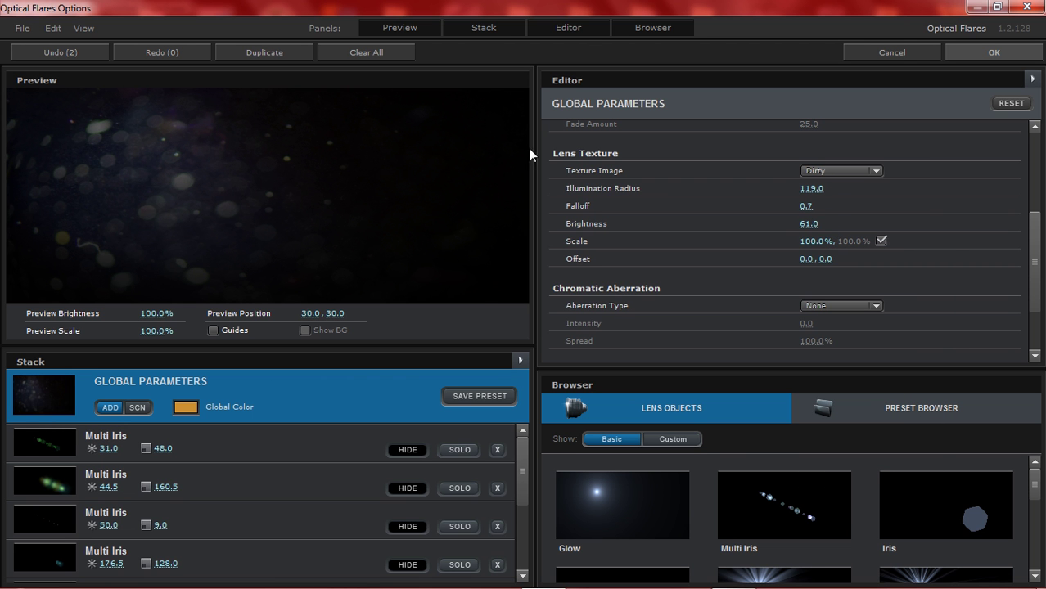
pyautogui.click(839, 171)
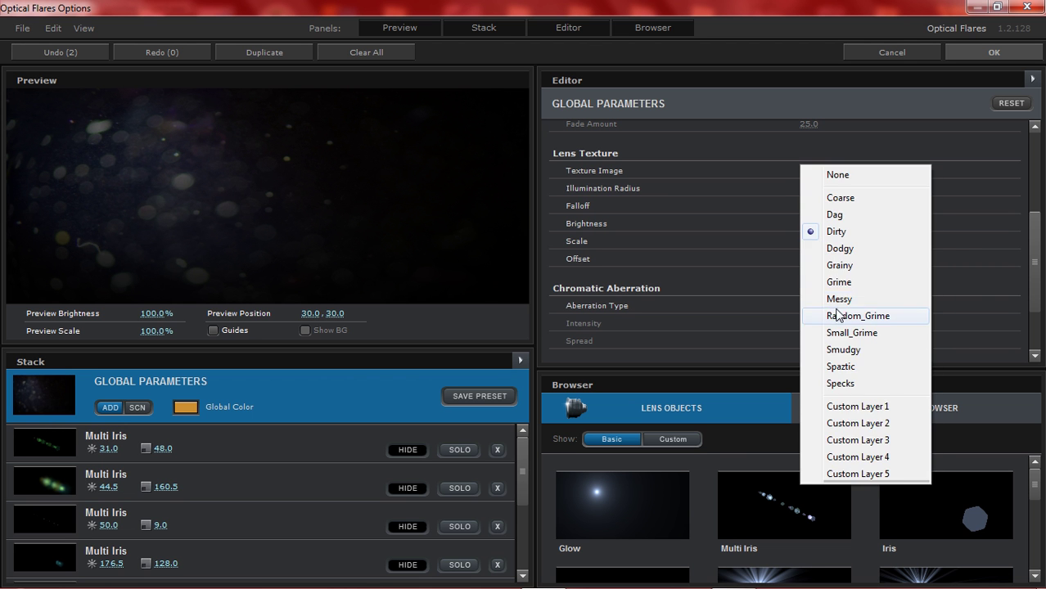
pyautogui.click(828, 171)
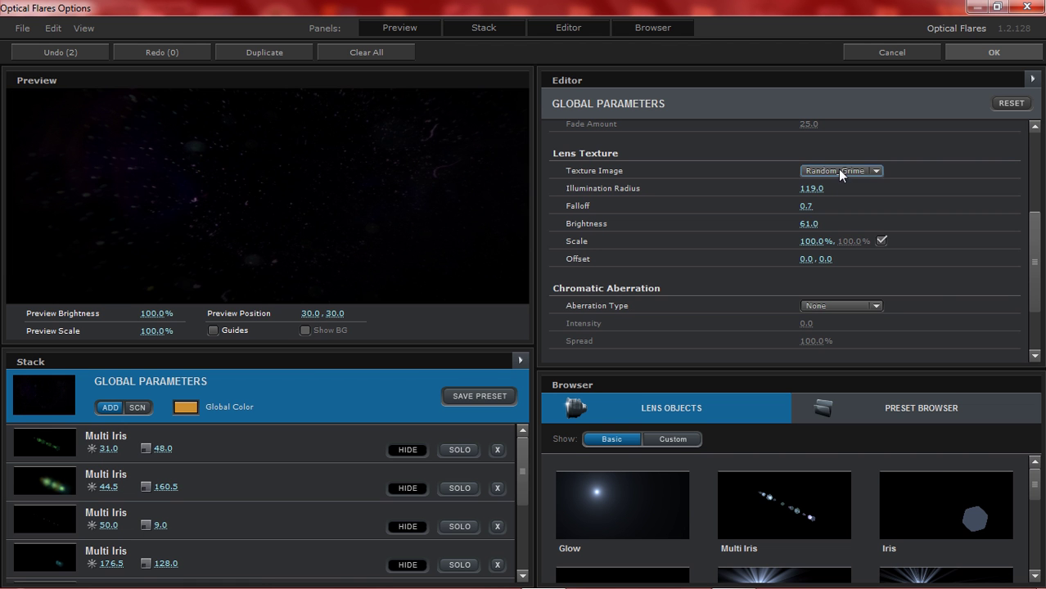
pyautogui.click(837, 171)
pyautogui.click(840, 245)
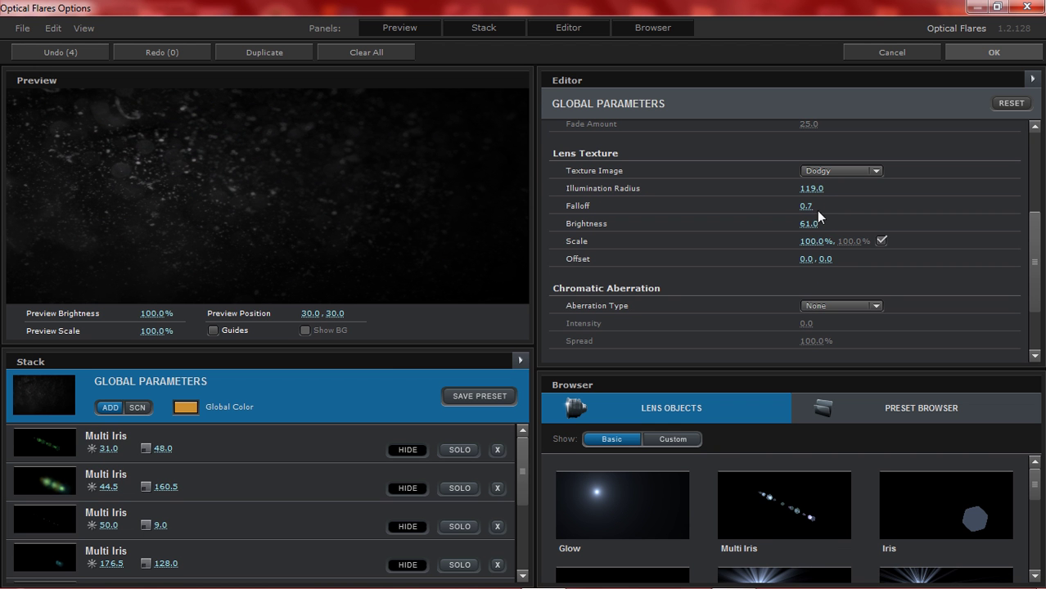
pyautogui.click(976, 54)
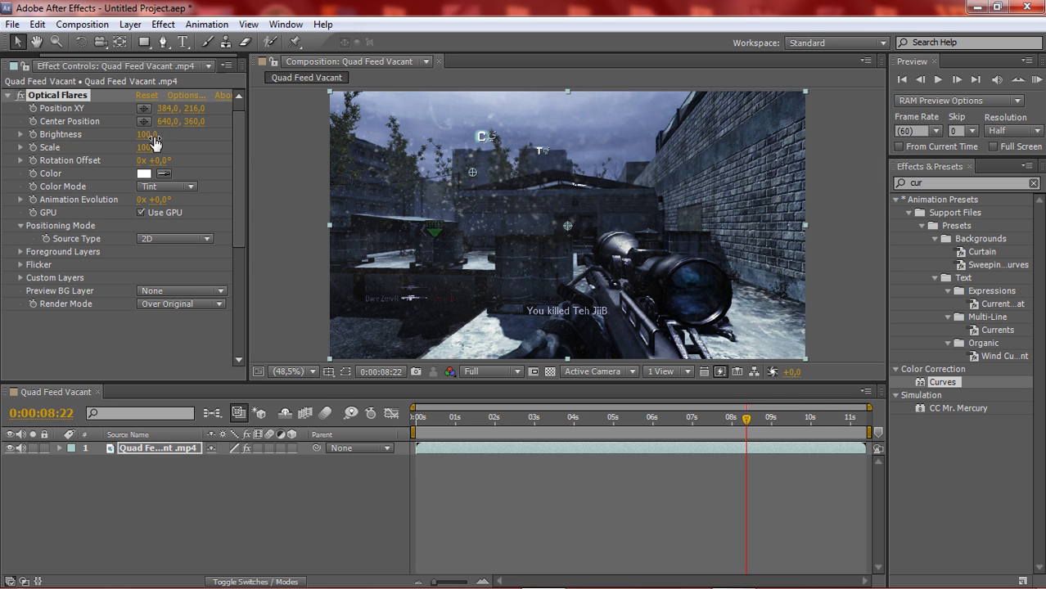
# Raise Optical Flares Brightness to 150 and reset Animation Evolution to 0
pyautogui.moveTo(148, 134); pyautogui.dragTo(162, 140)
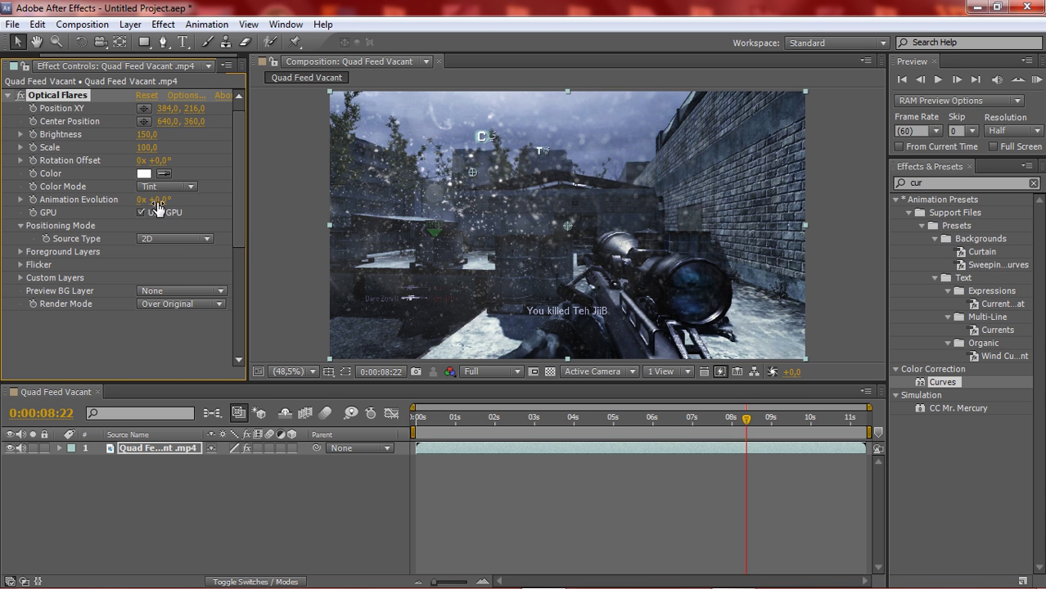
pyautogui.moveTo(156, 209)
pyautogui.mouseDown()
pyautogui.moveTo(106, 205)
pyautogui.moveTo(324, 199)
pyautogui.moveTo(119, 196)
pyautogui.moveTo(140, 205)
pyautogui.mouseUp()
pyautogui.click(141, 199)
pyautogui.write('0')
pyautogui.press('Return')
# Set the flare Scale to 120 and Center Position to 597, 360
pyautogui.moveTo(147, 149)
pyautogui.mouseDown()
pyautogui.moveTo(233, 152)
pyautogui.moveTo(128, 147)
pyautogui.mouseUp()
pyautogui.moveTo(164, 121); pyautogui.dragTo(150, 123)
pyautogui.moveTo(564, 225); pyautogui.dragTo(552, 225)
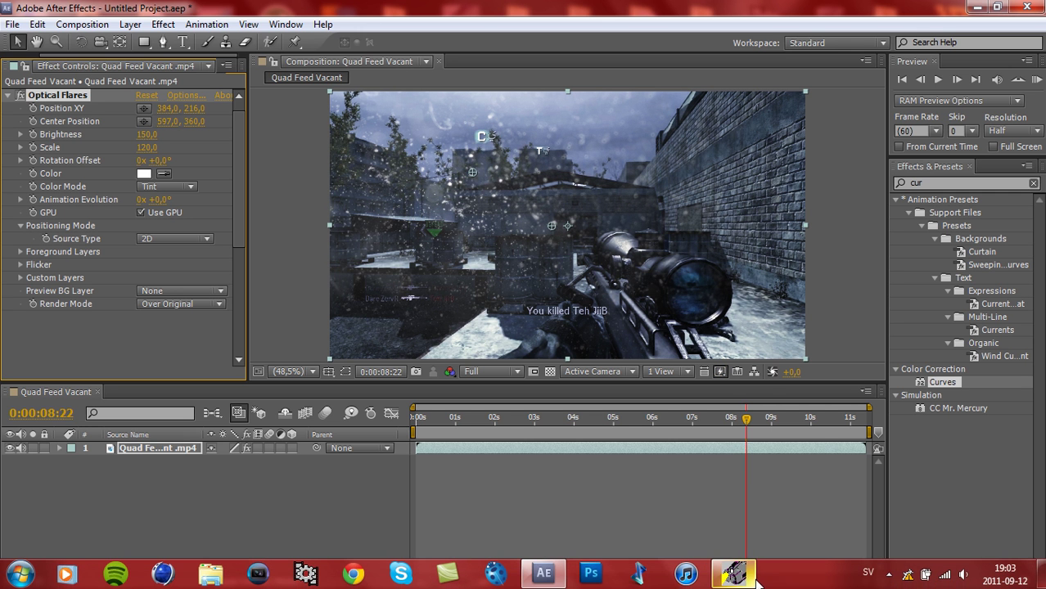
# Restore the HyperCam recording window over After Effects, showing the 1364 x 768 screen-area capture settings
pyautogui.moveTo(757, 582)
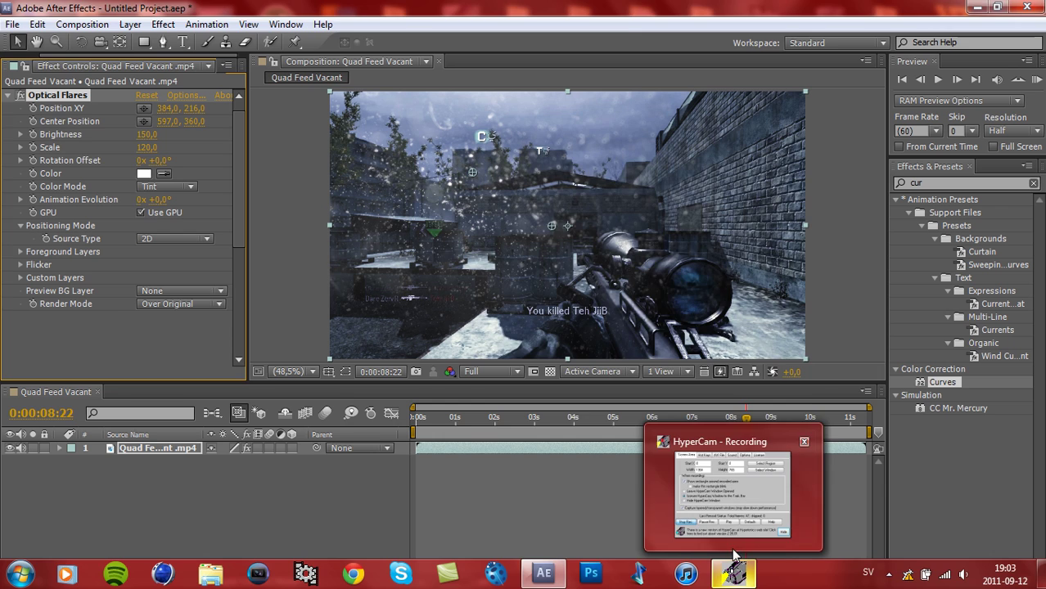
pyautogui.click(724, 519)
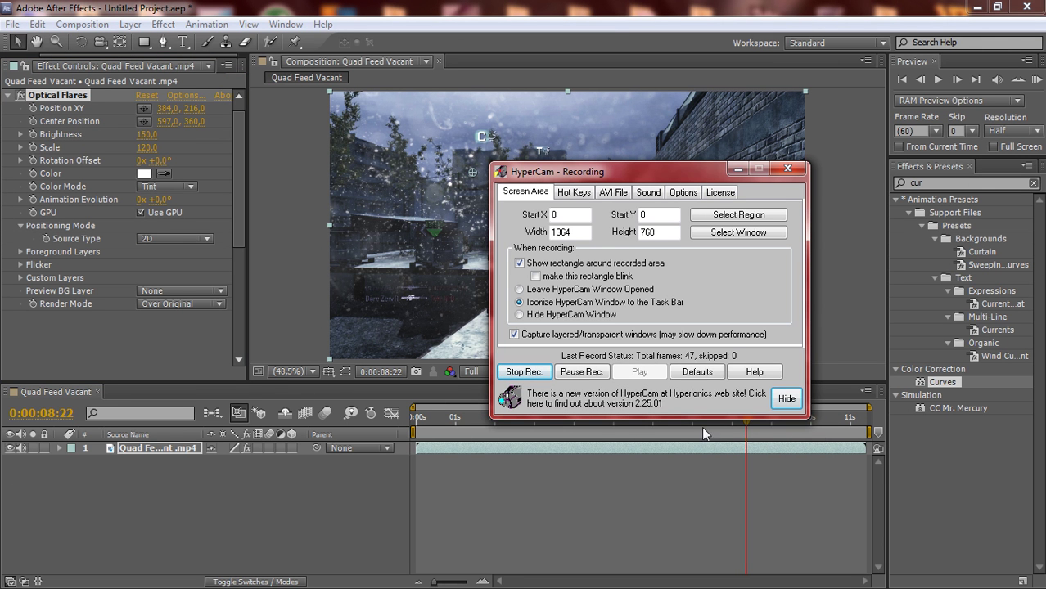
pyautogui.click(669, 158)
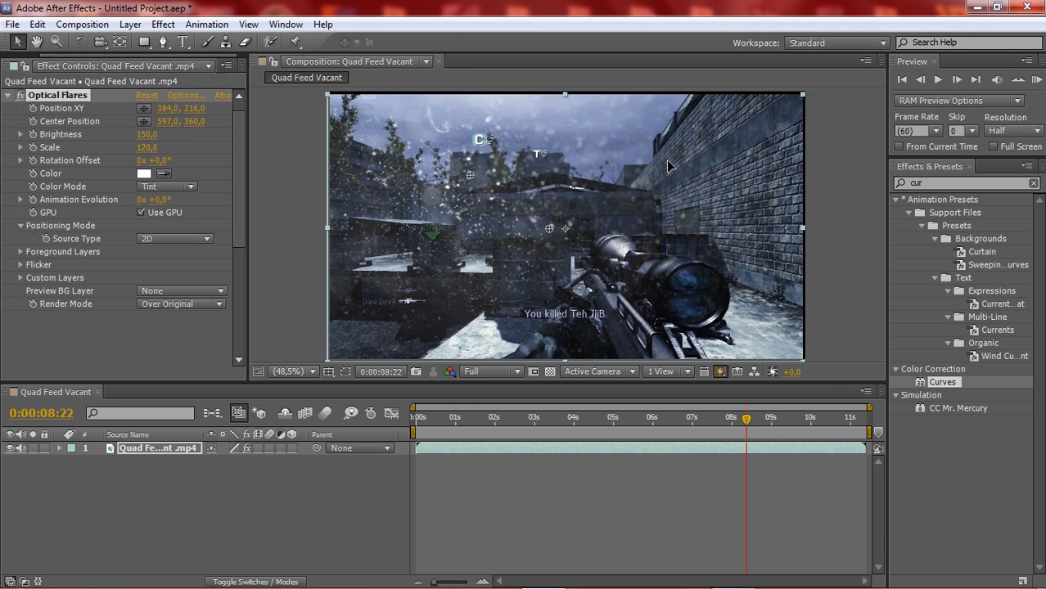
pyautogui.click(732, 576)
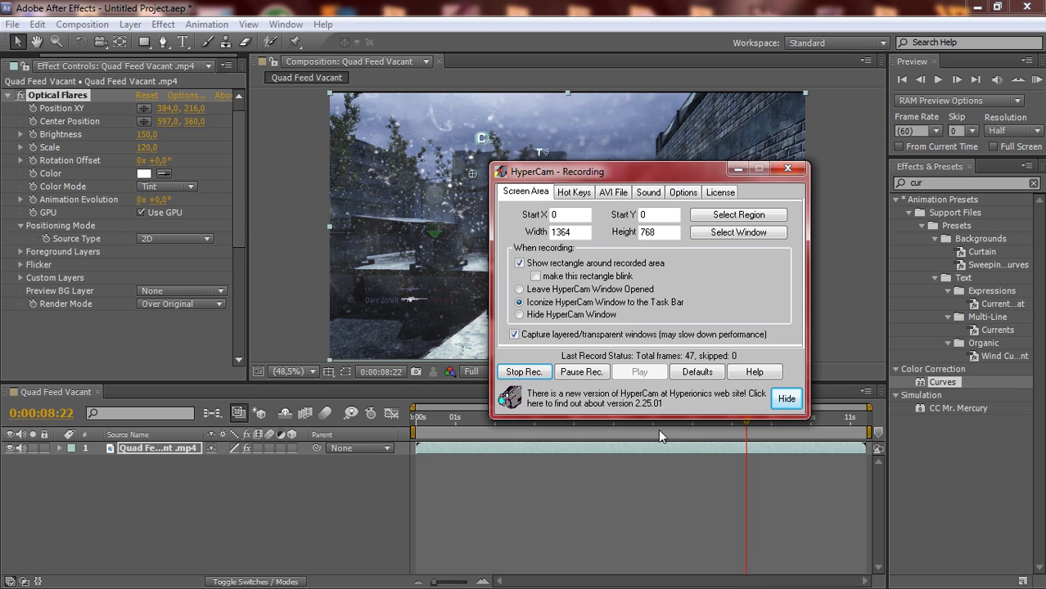